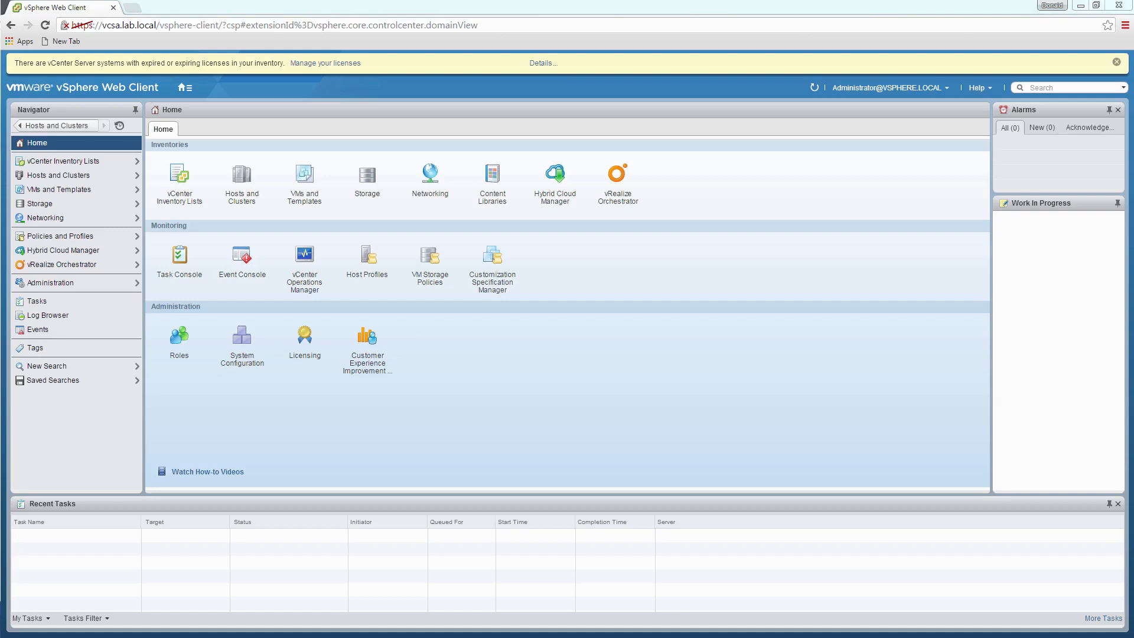
# - Switch from the Web Client Home page to the VMware Workstation window
pyautogui.hotkey('alt', 'Tab')
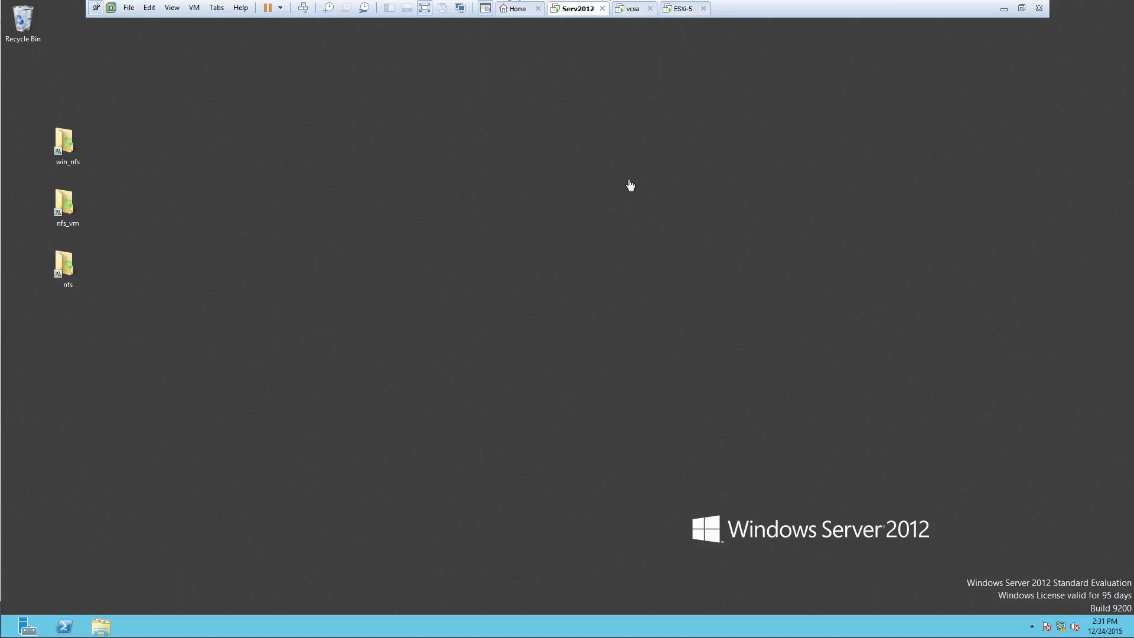
# - Check the vcsa and ESXi-5 consoles, then launch Server Manager on Serv2012
pyautogui.click(635, 13)
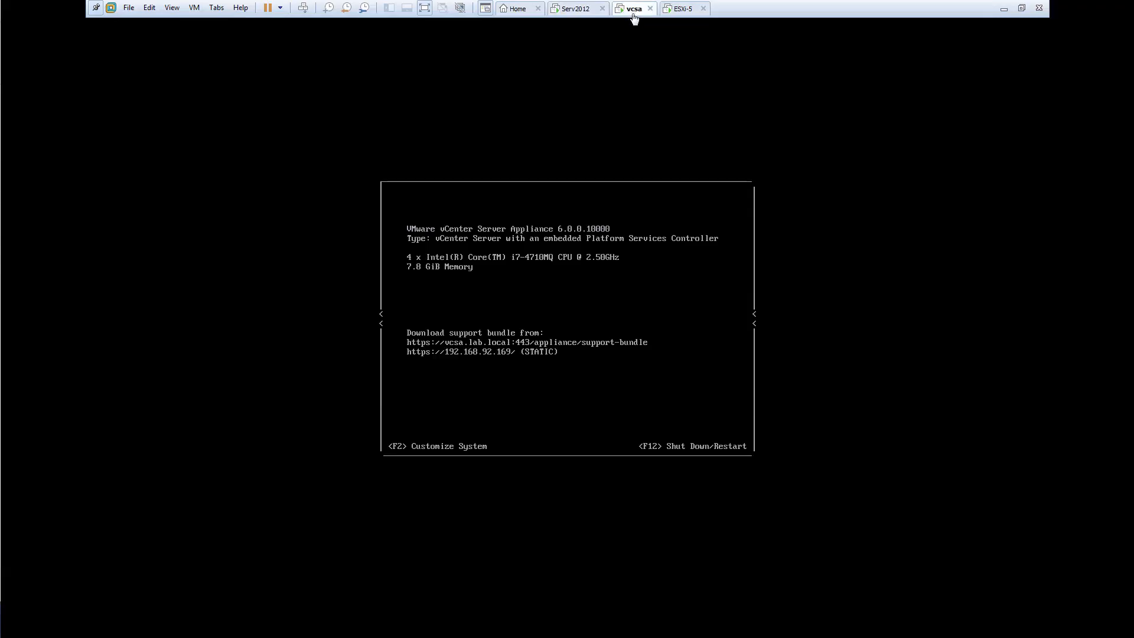
pyautogui.click(670, 13)
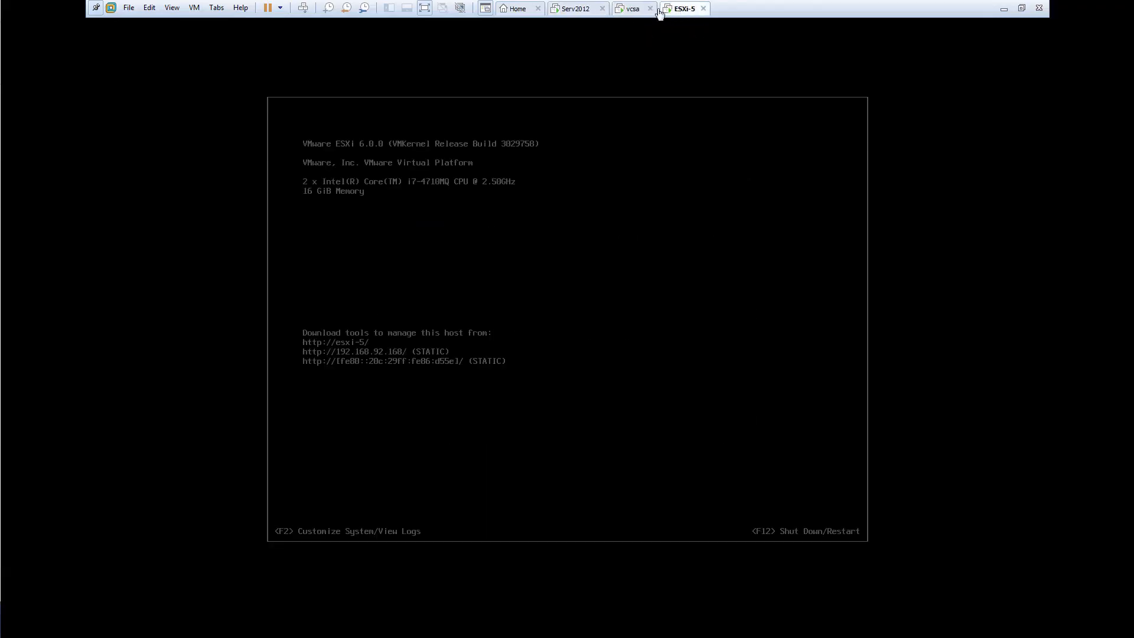
pyautogui.click(582, 12)
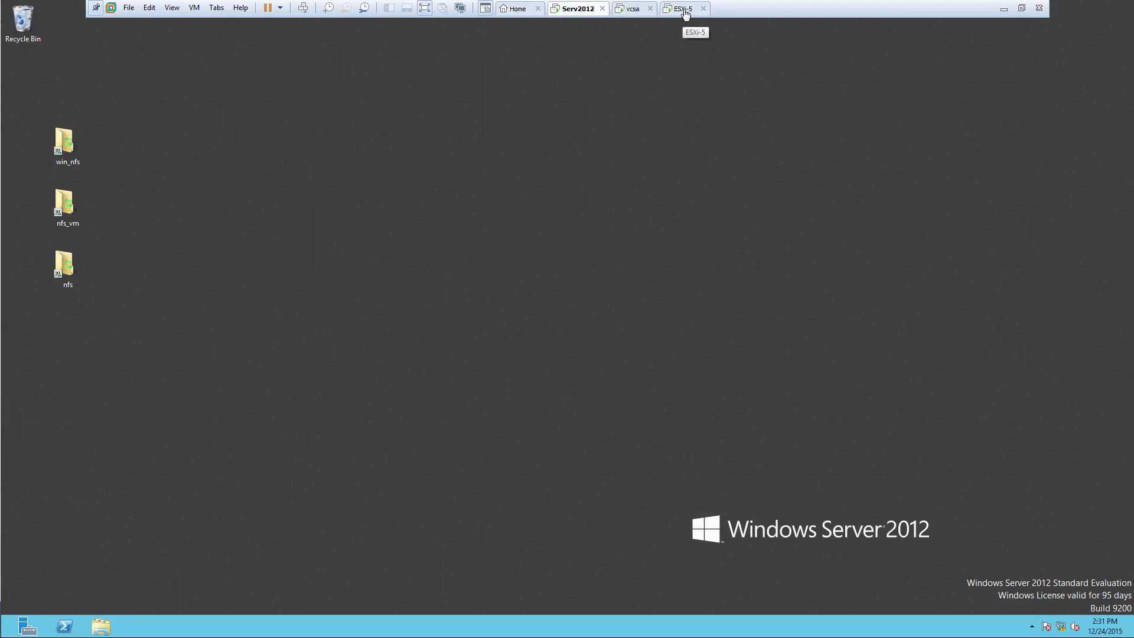
pyautogui.click(688, 10)
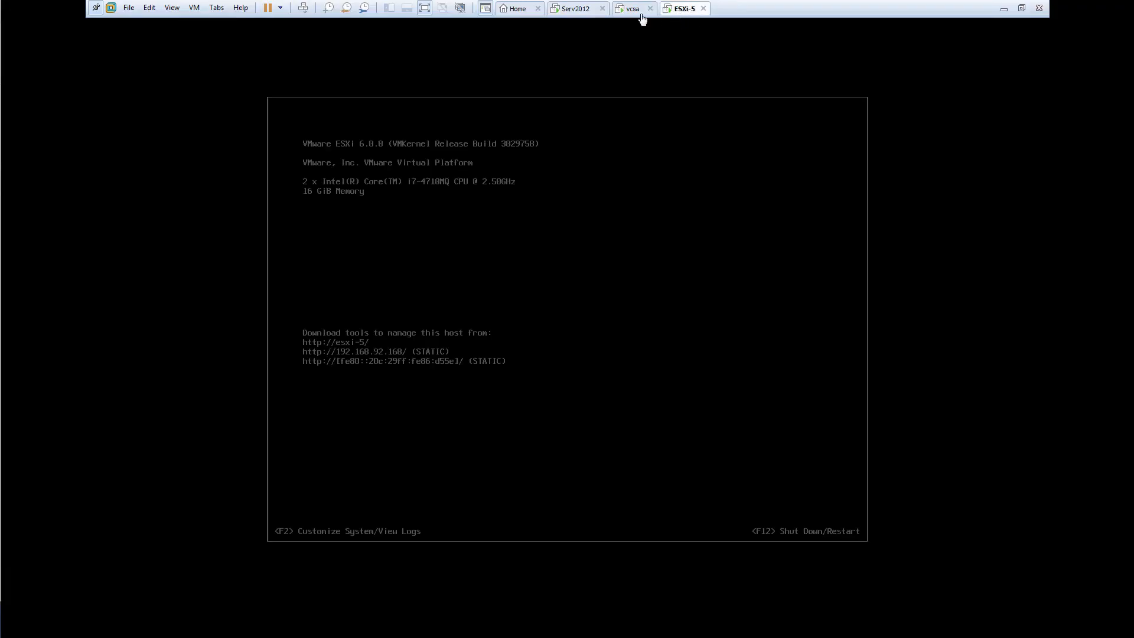
pyautogui.click(582, 11)
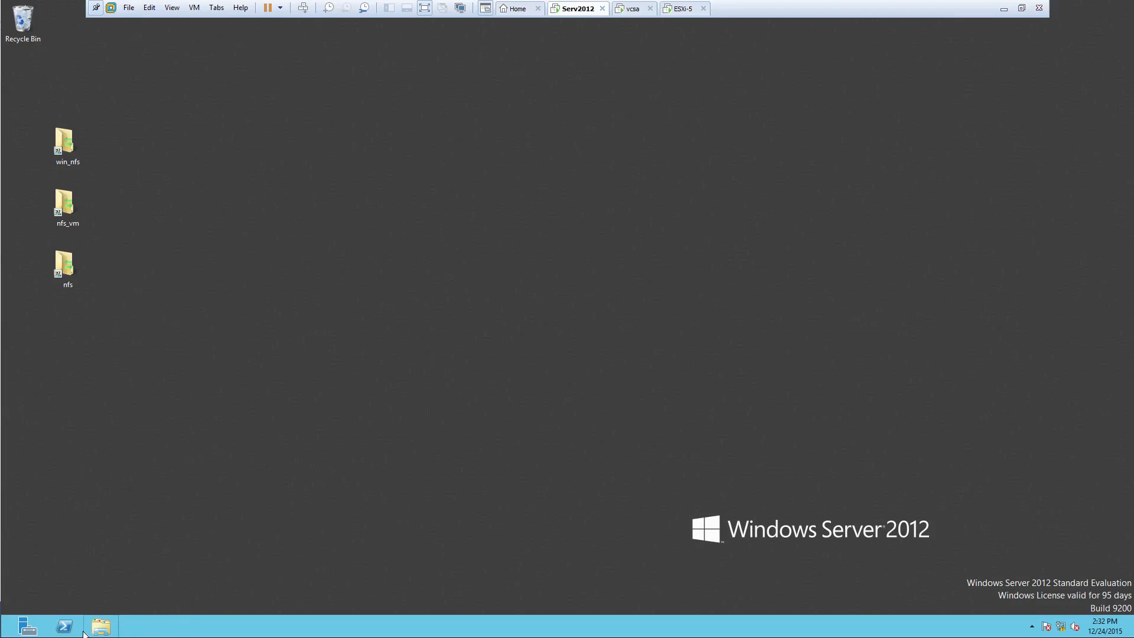
pyautogui.click(28, 626)
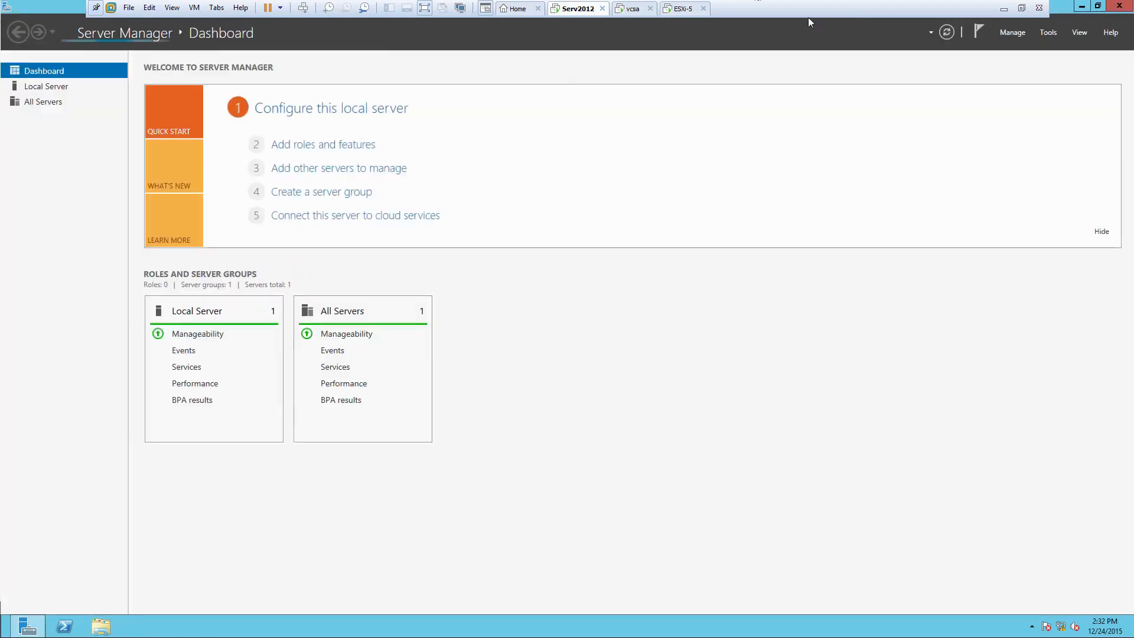
# - In DNS Manager, verify lab.local's esxi-5, vcsa and vdp (192.168.92.167) records, then minimize Workstation
pyautogui.click(1048, 33)
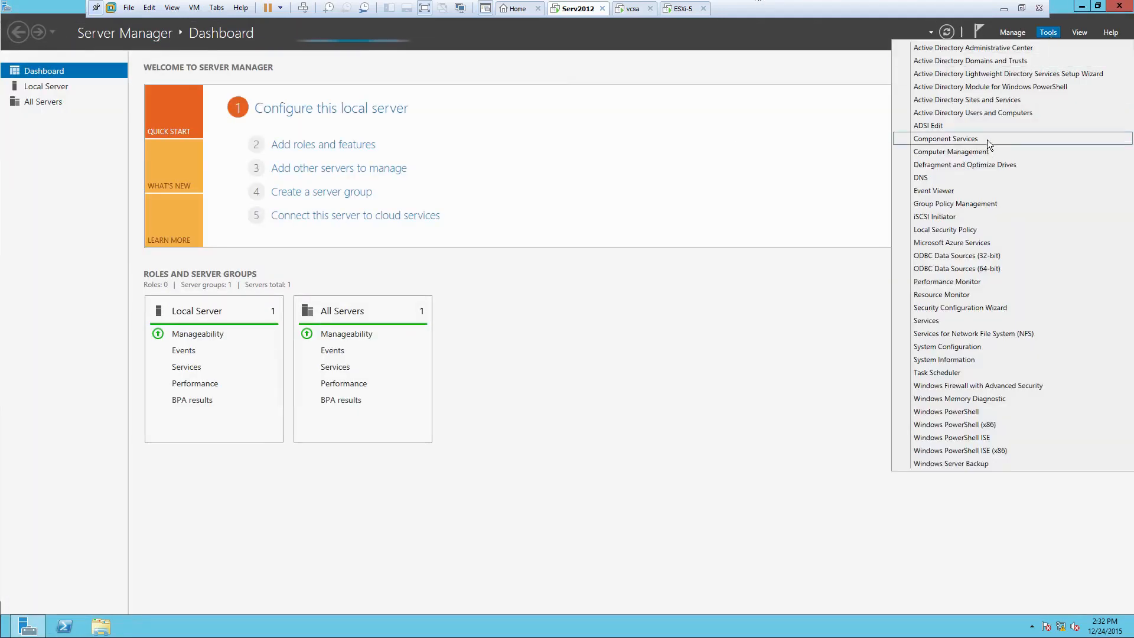
pyautogui.click(919, 179)
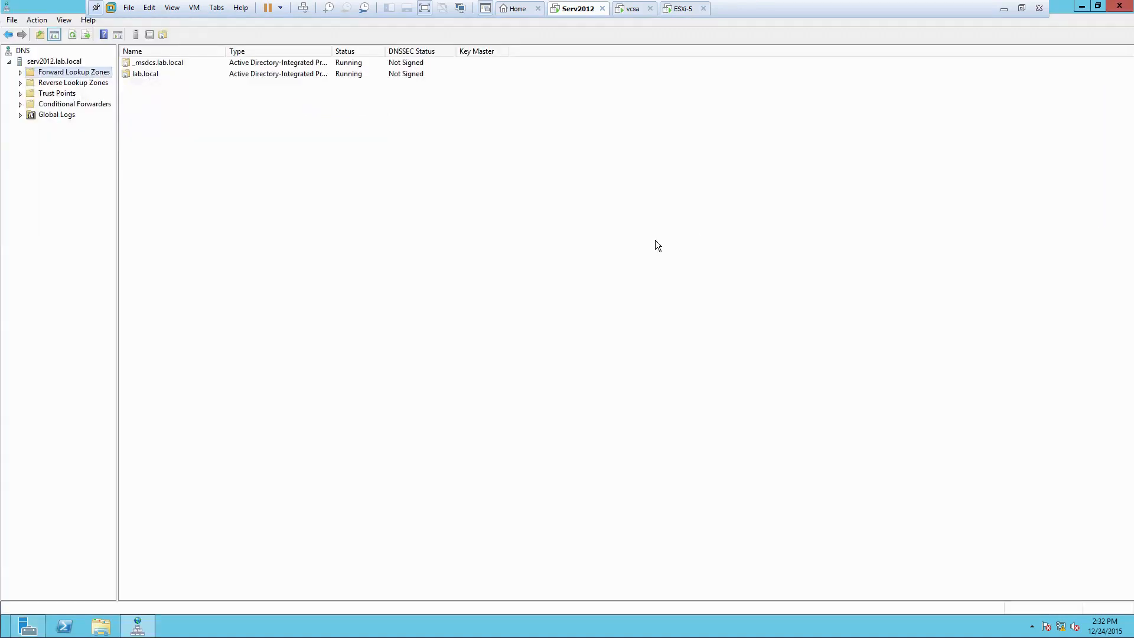
pyautogui.doubleClick(137, 73)
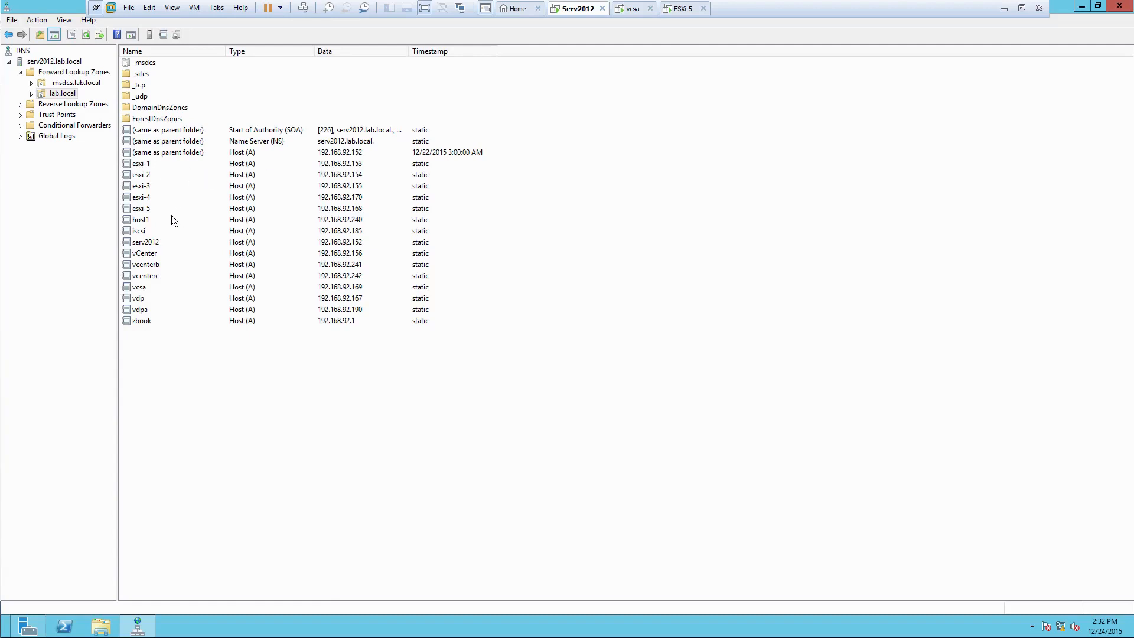
pyautogui.click(147, 209)
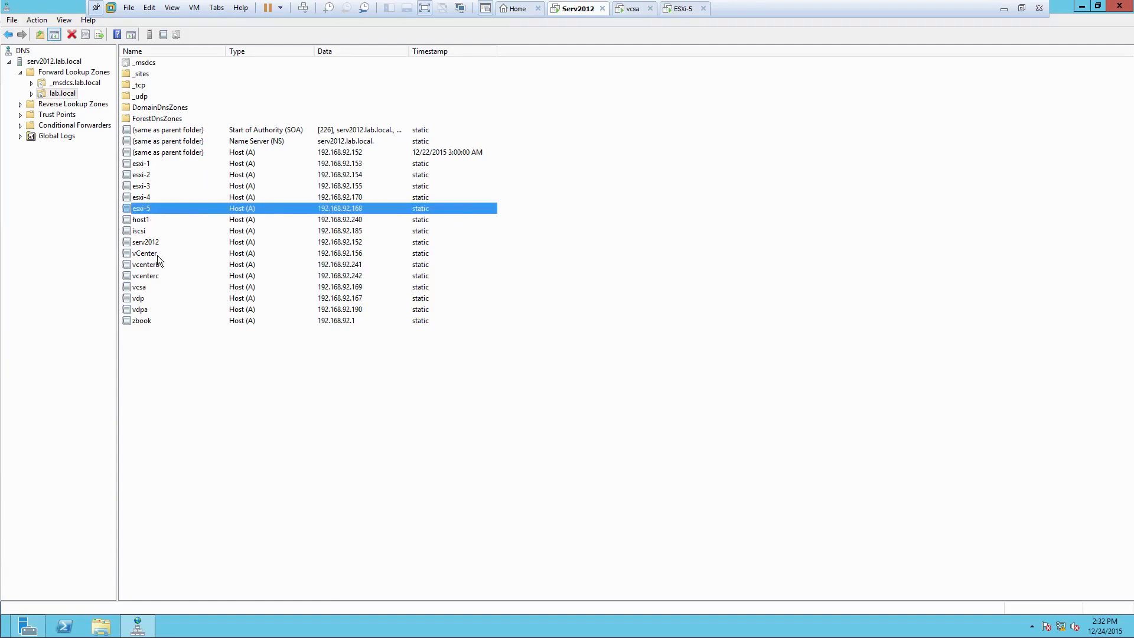
pyautogui.click(143, 289)
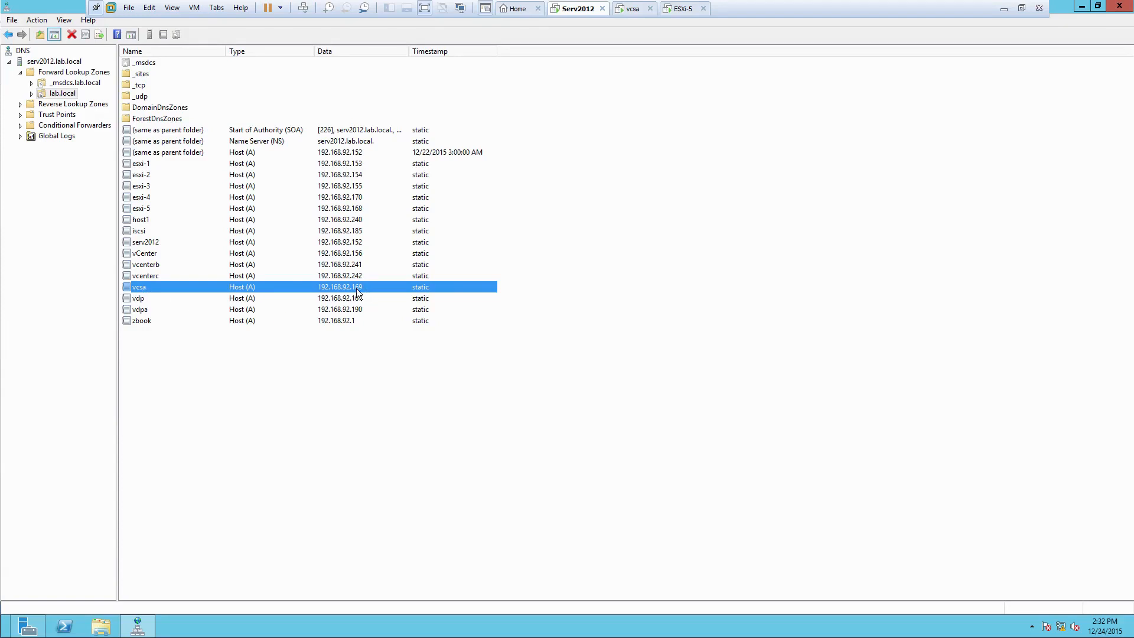
pyautogui.click(142, 300)
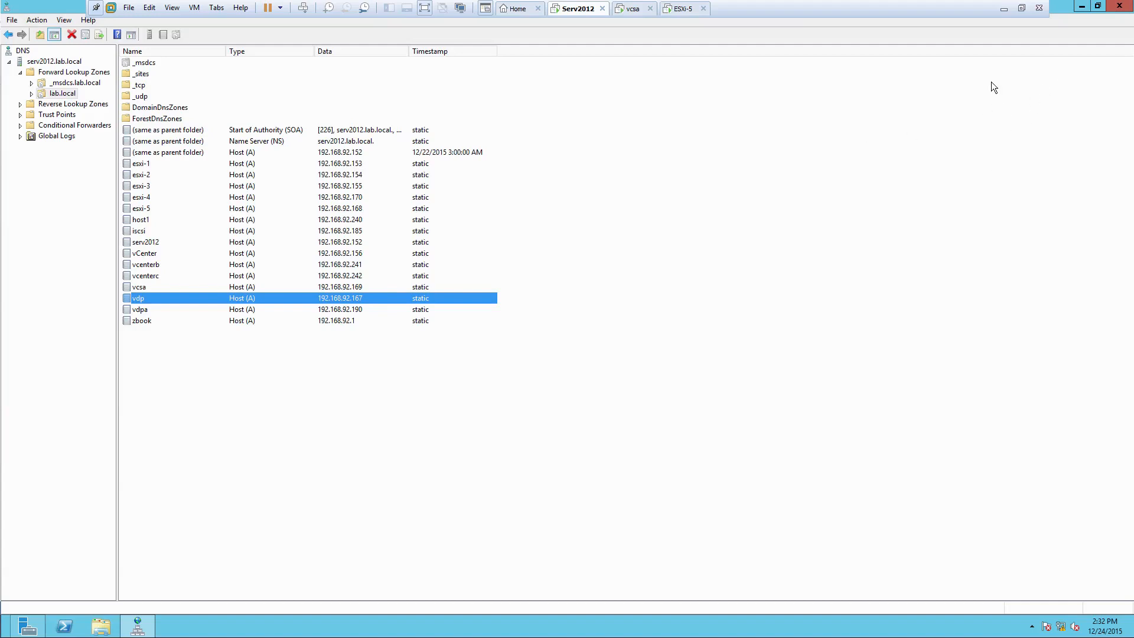
pyautogui.click(1004, 9)
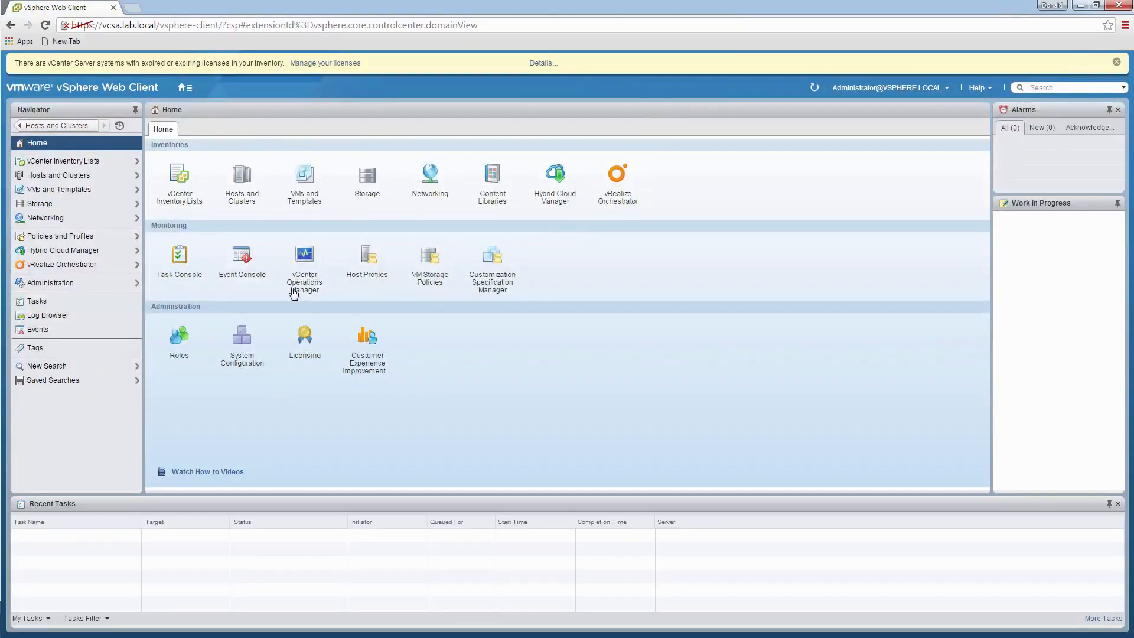
# - Deploy an OVF template on esxi-5.lab.local from local file vSphereDataProtection-6.1.ova
pyautogui.click(69, 174)
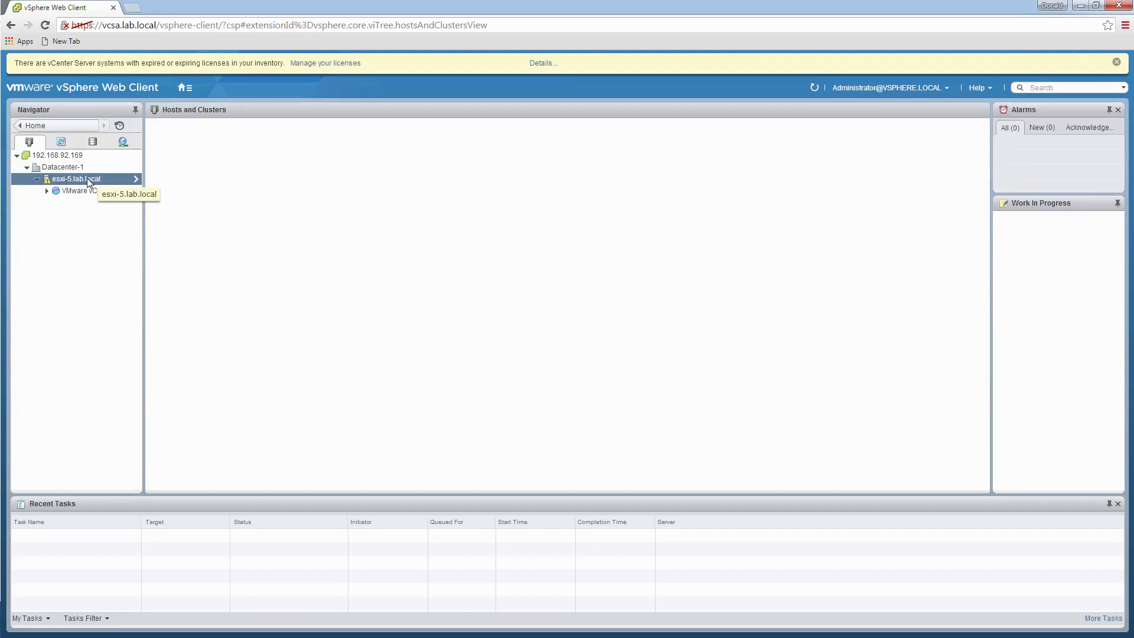
pyautogui.click(1117, 63)
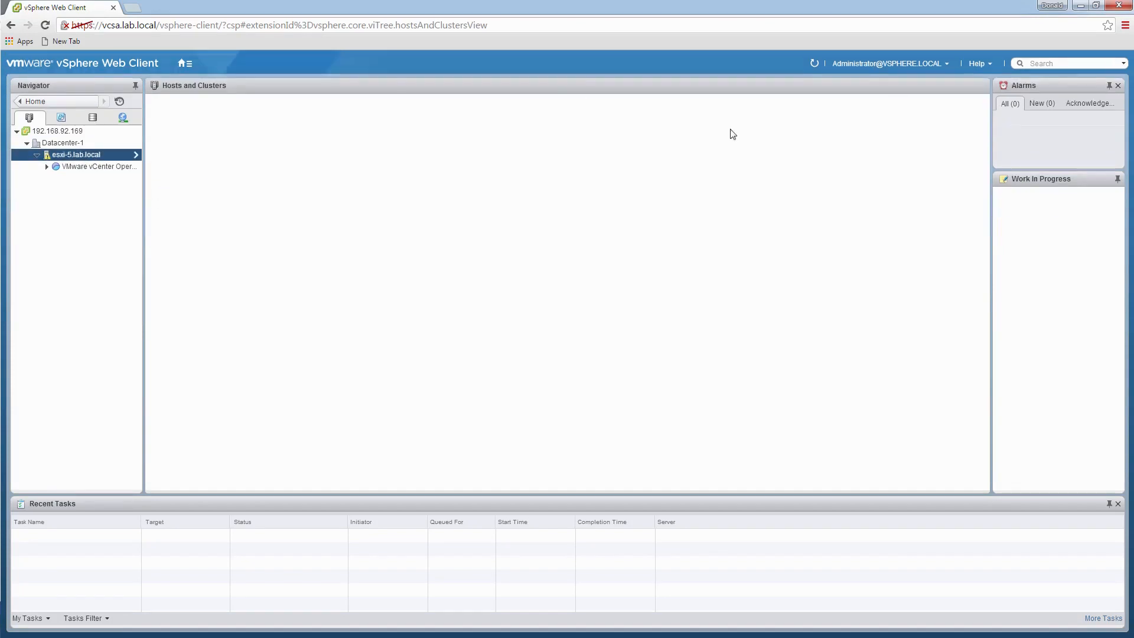
pyautogui.rightClick(75, 156)
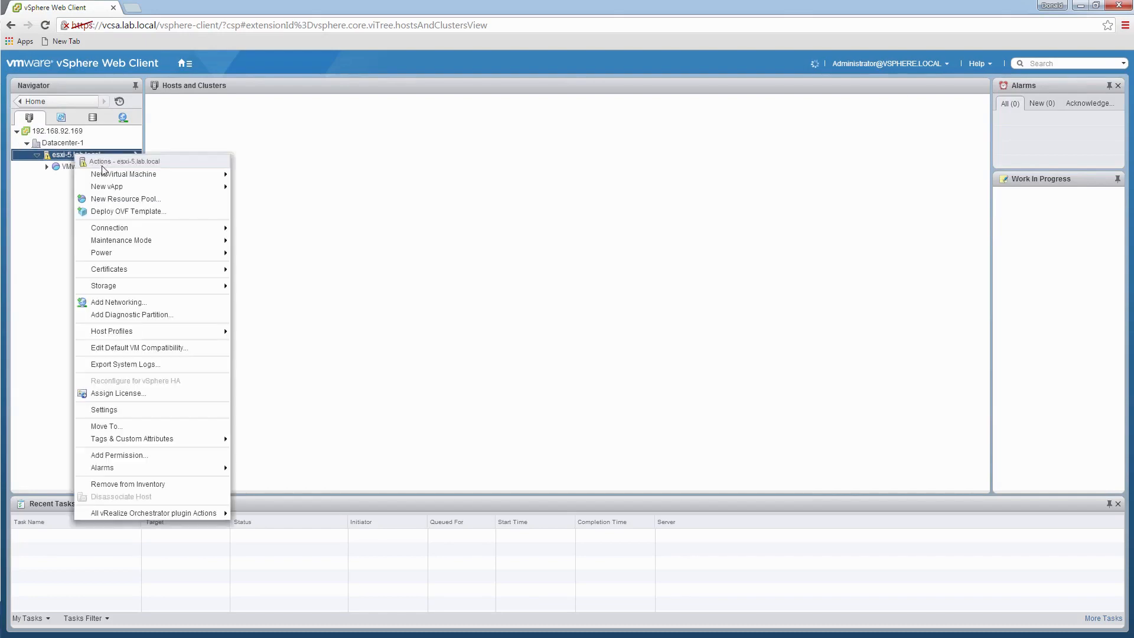
pyautogui.click(123, 211)
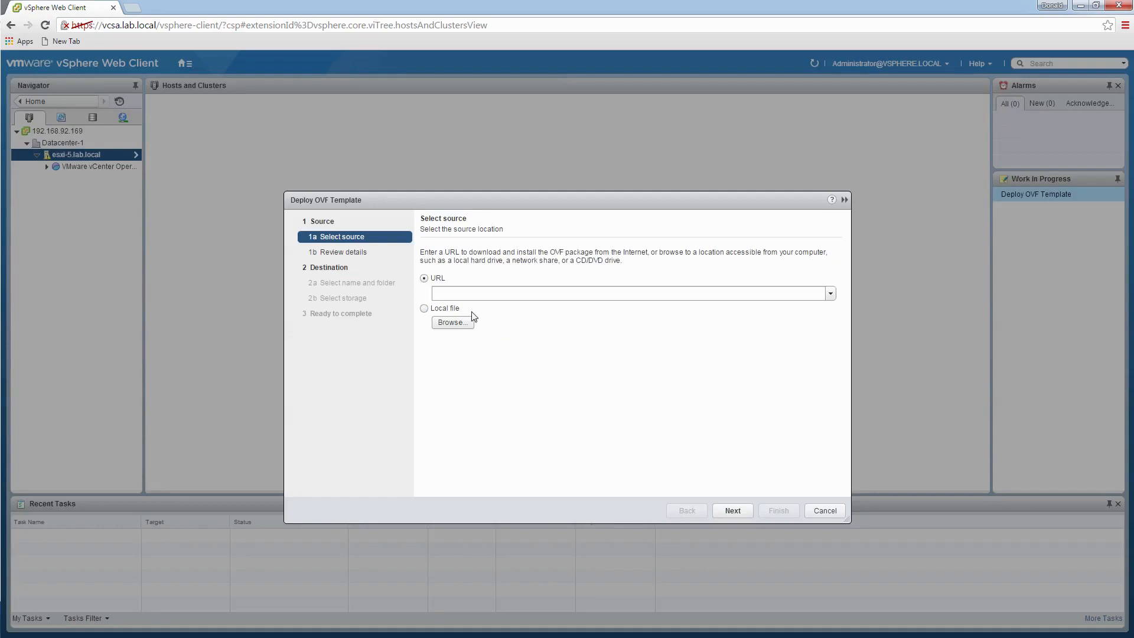
pyautogui.click(444, 323)
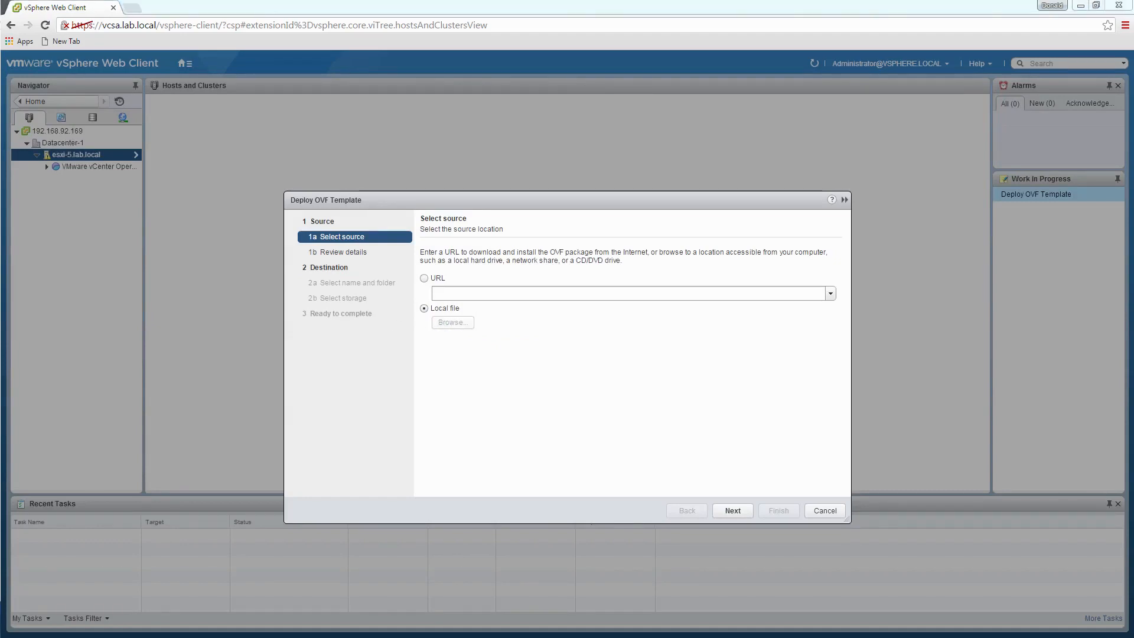
pyautogui.doubleClick(195, 320)
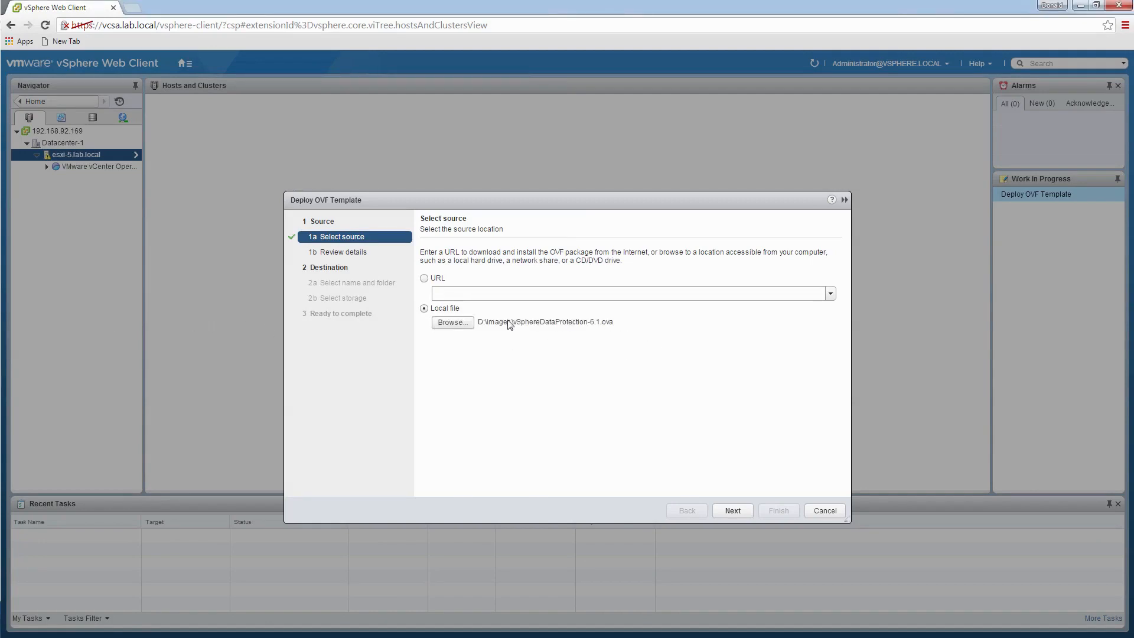
pyautogui.click(733, 510)
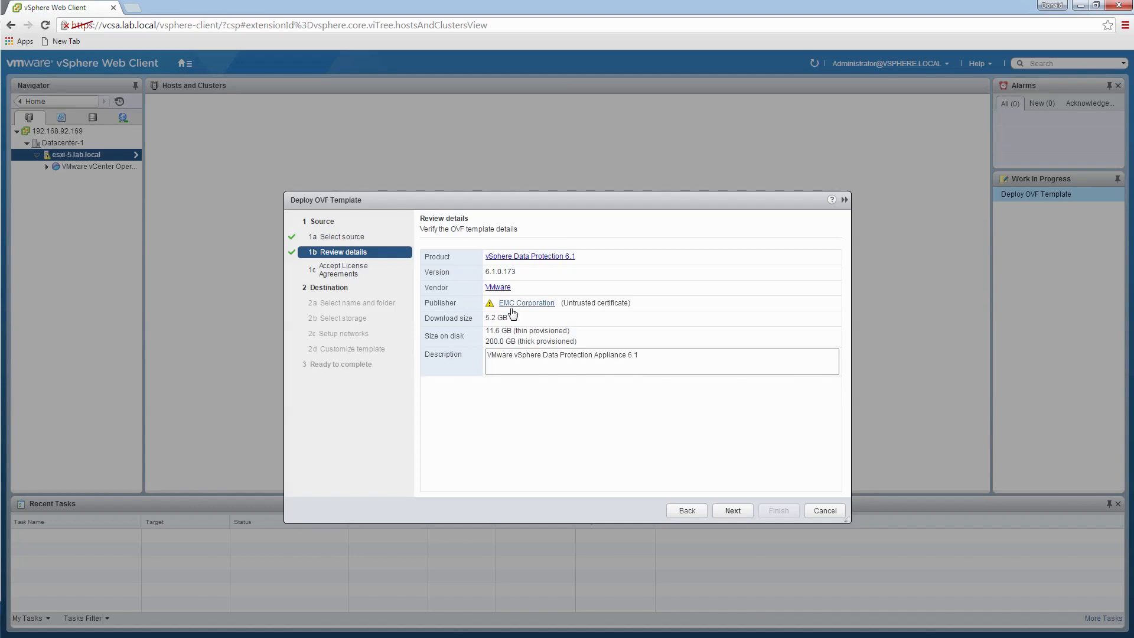
# - Review the validated vSphere Data Protection 6.1.0.173 details and advance to the license agreement
pyautogui.click(739, 511)
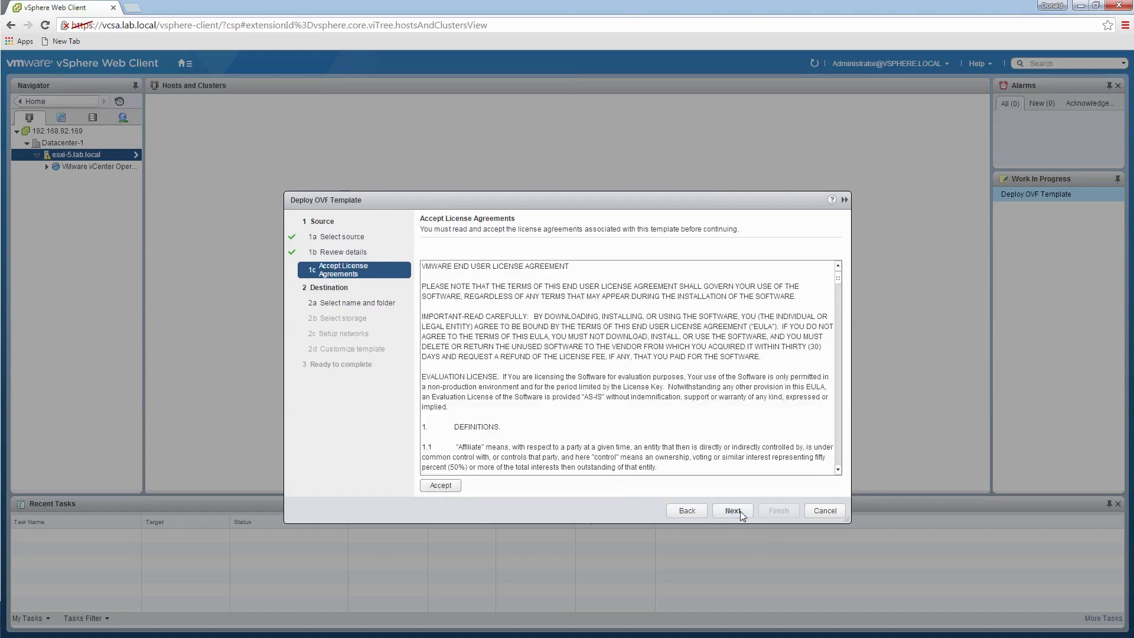
# - Accept the EULA, name the appliance vdp and place it in Datacenter-1
pyautogui.click(440, 485)
pyautogui.click(739, 513)
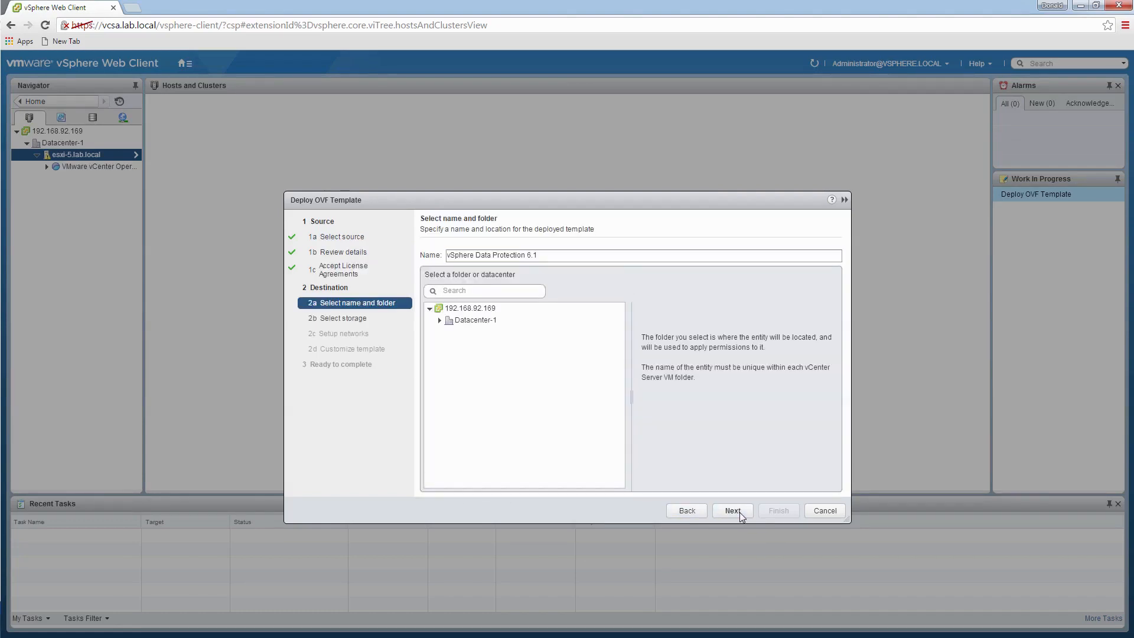
pyautogui.click(551, 257)
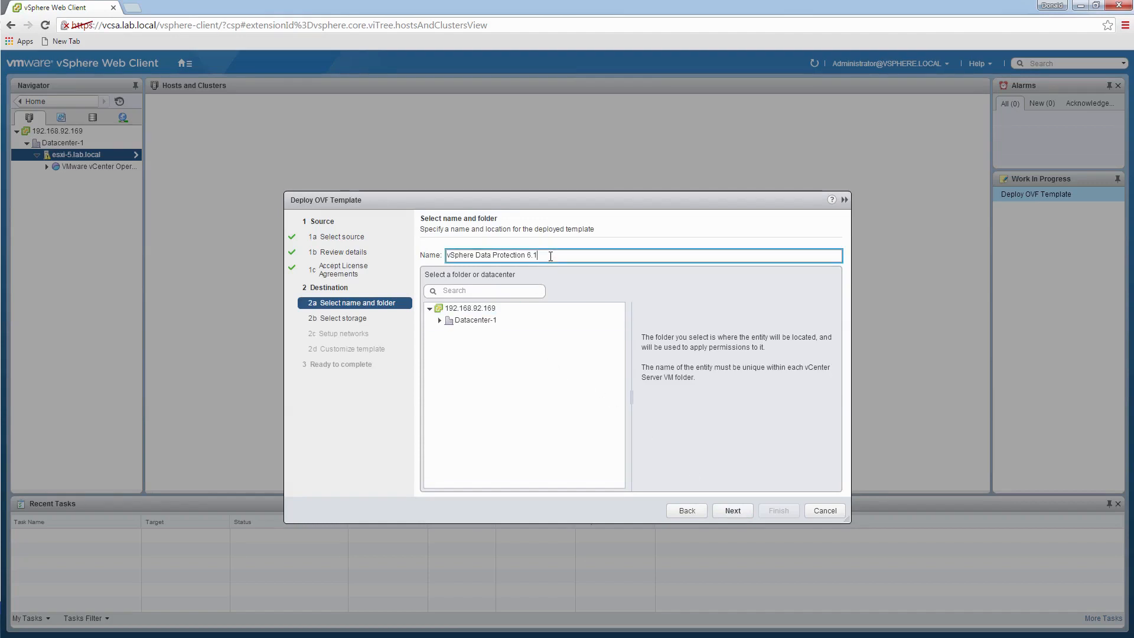
pyautogui.hotkey('ctrl', 'a')
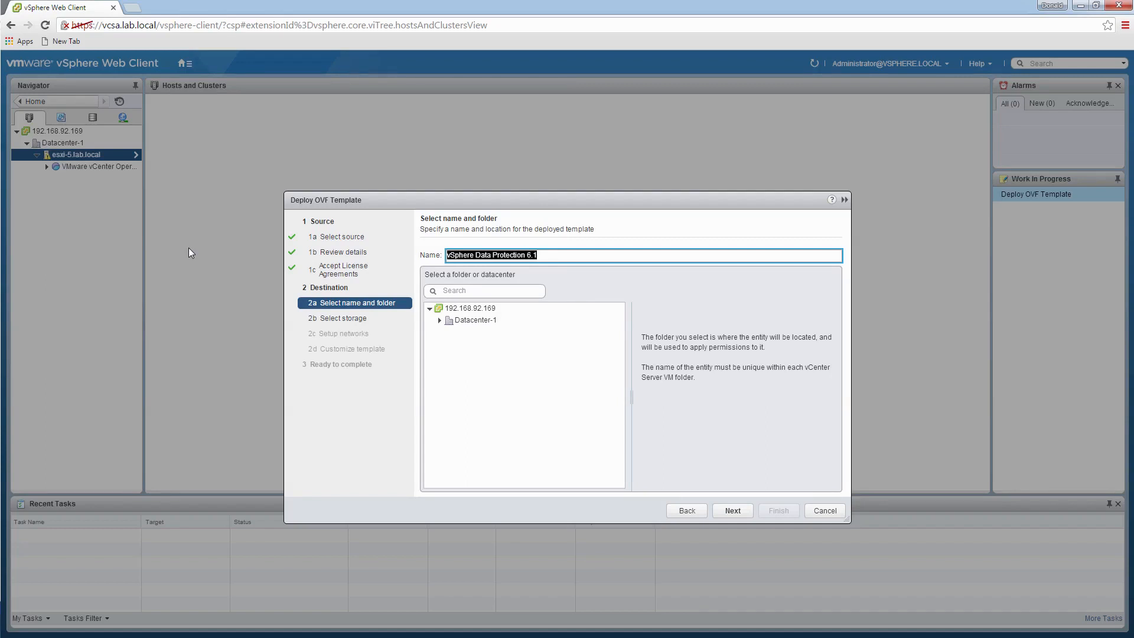
pyautogui.write('vd')
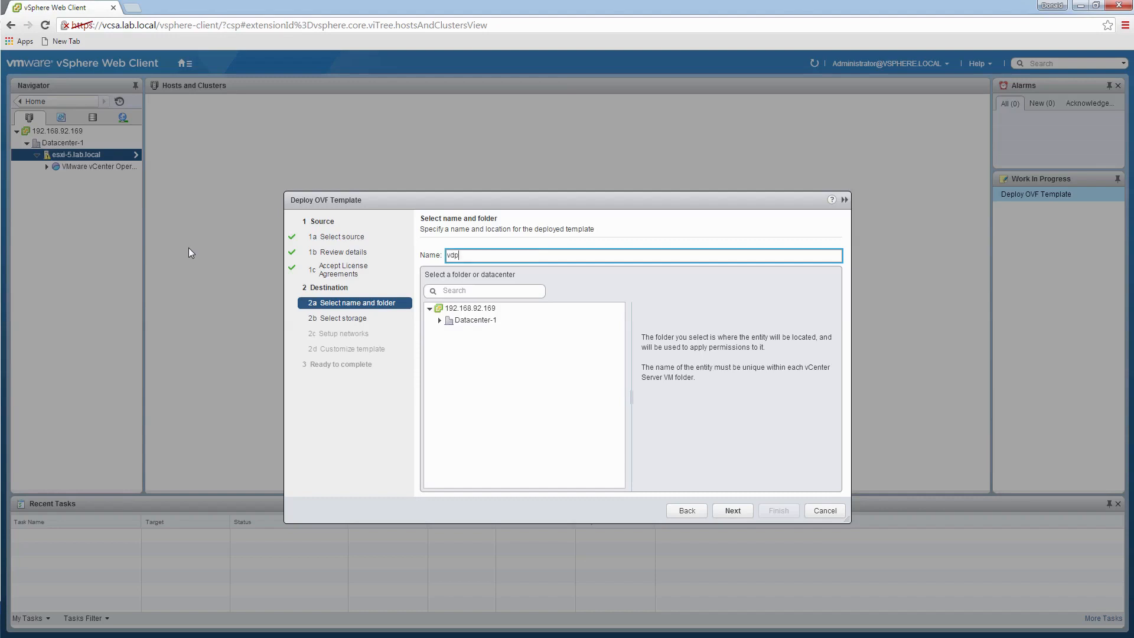
pyautogui.write('p')
pyautogui.click(467, 325)
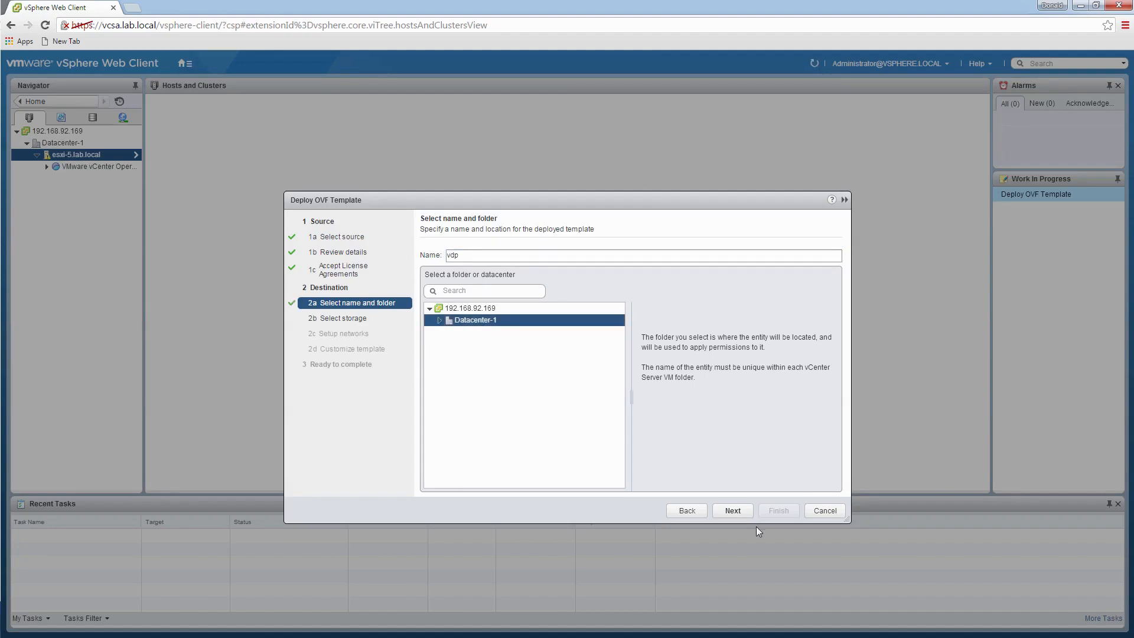
pyautogui.click(732, 511)
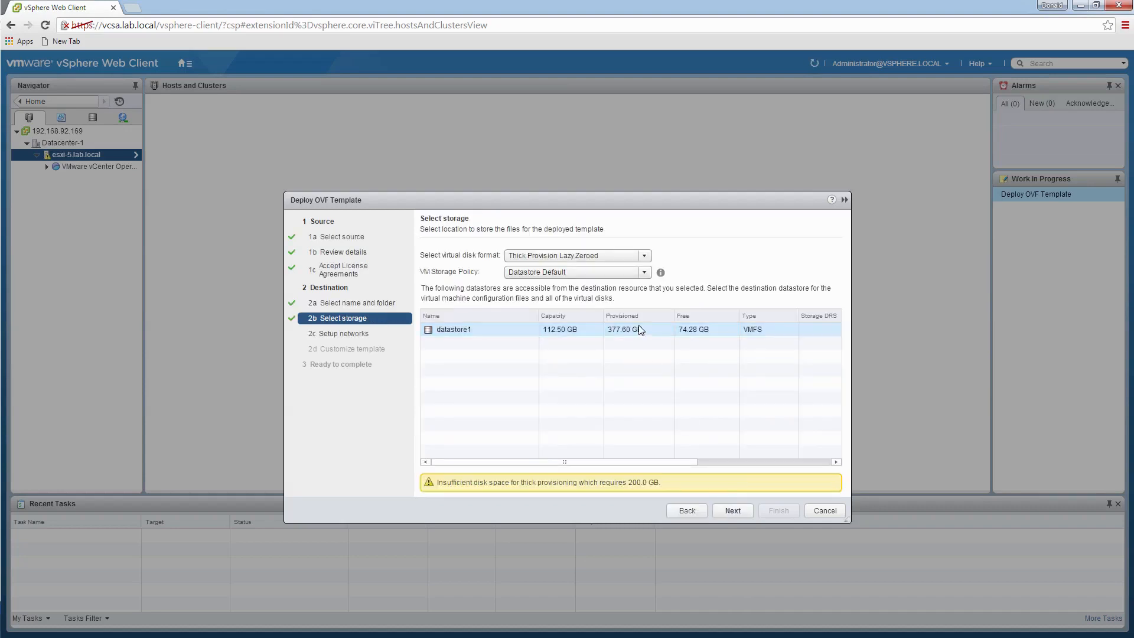
# - Store vdp on datastore1 with Thin Provision and keep VM Network as the destination
pyautogui.click(644, 256)
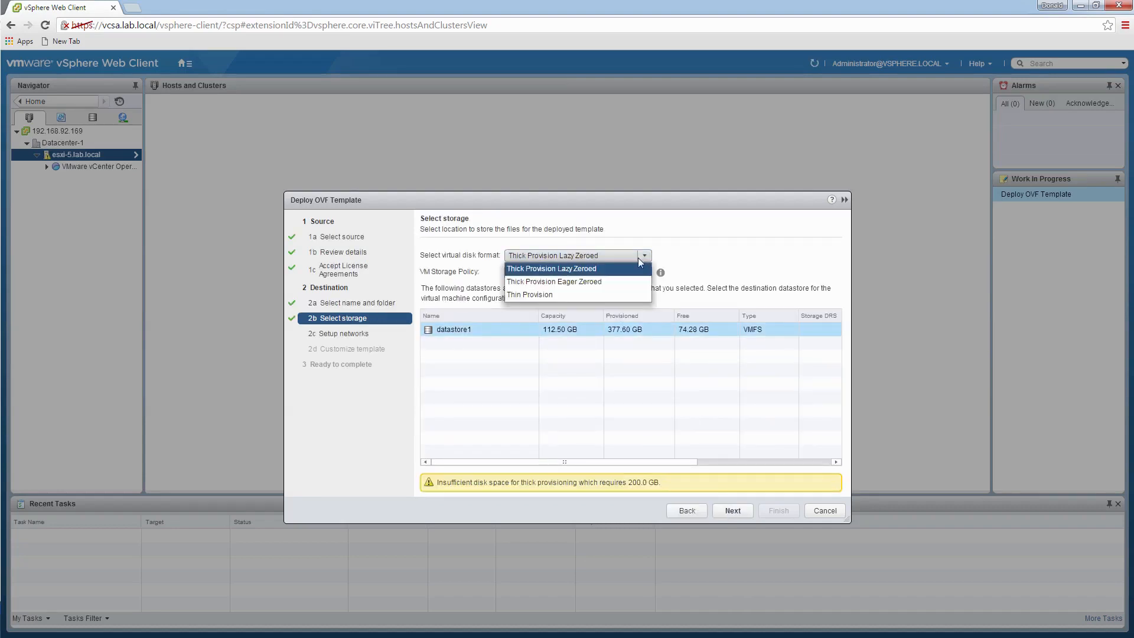
pyautogui.click(559, 294)
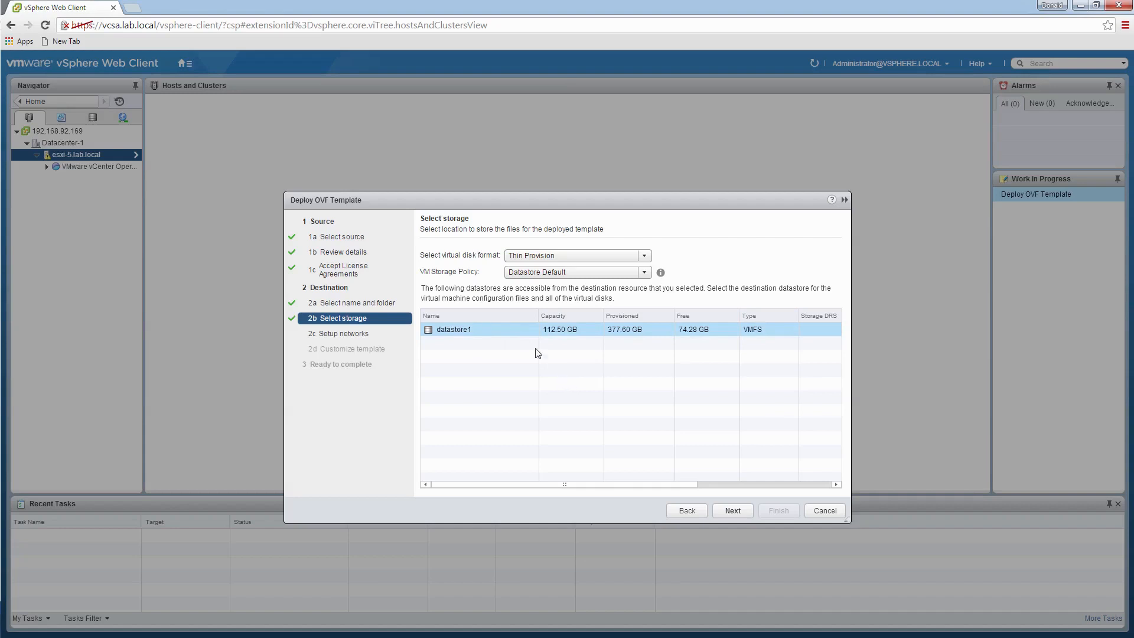
pyautogui.click(732, 510)
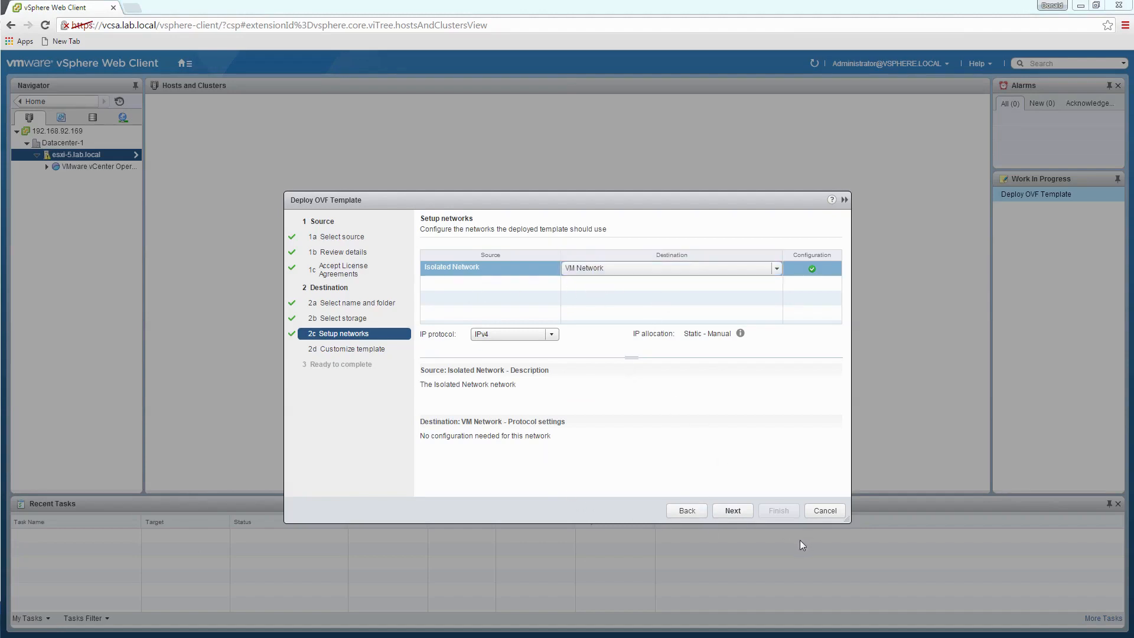
pyautogui.click(733, 510)
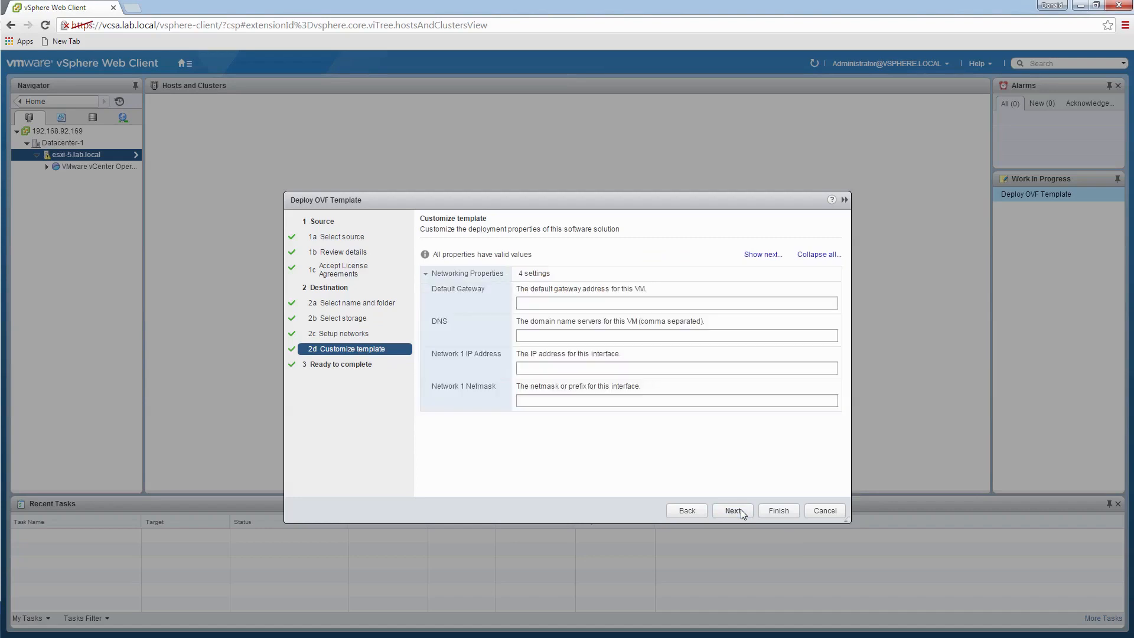
# - Enter gateway 192.168.92.2, DNS 192.168.92.152, IP 192.168.92.167 and netmask 255.255.255.0
pyautogui.click(573, 304)
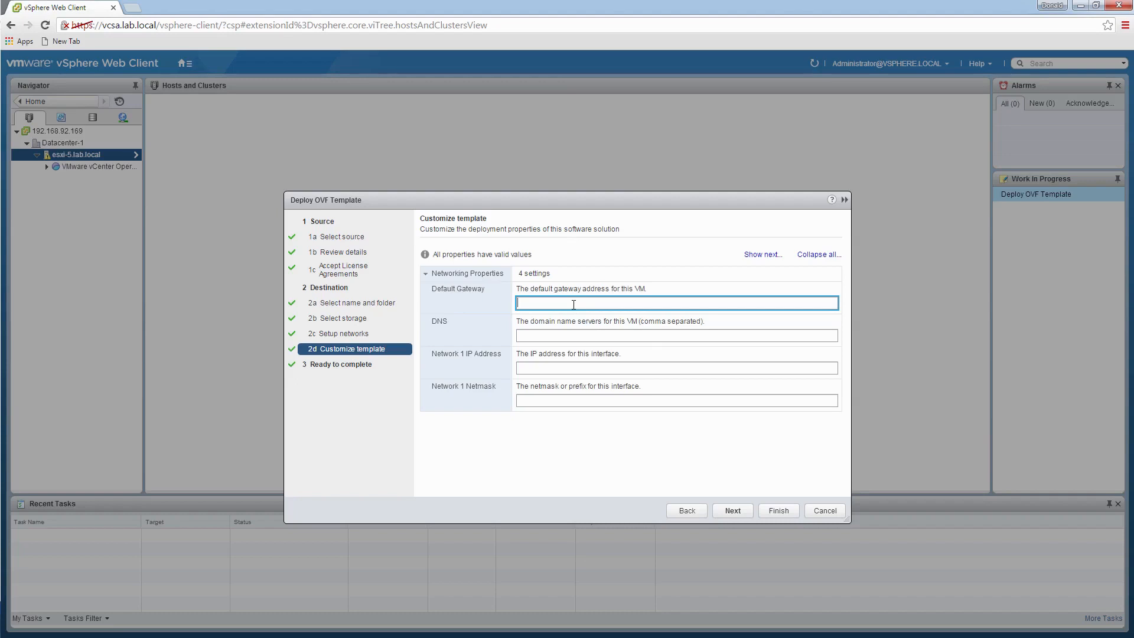
pyautogui.write('192.168.92.2')
pyautogui.click(590, 336)
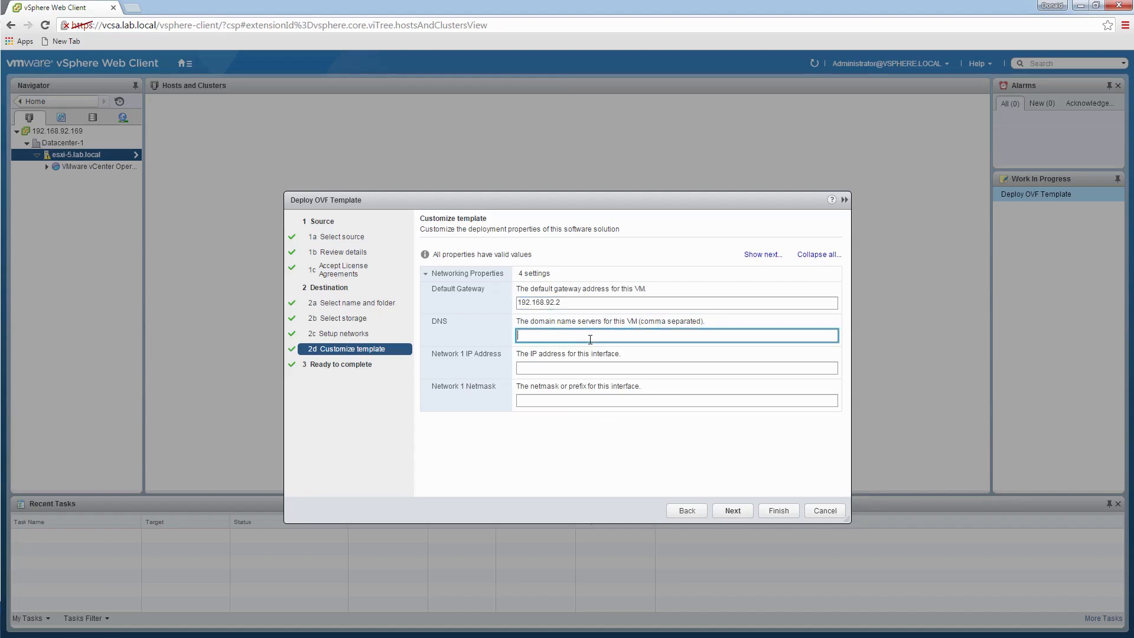
pyautogui.write('192.168.92.152')
pyautogui.click(571, 371)
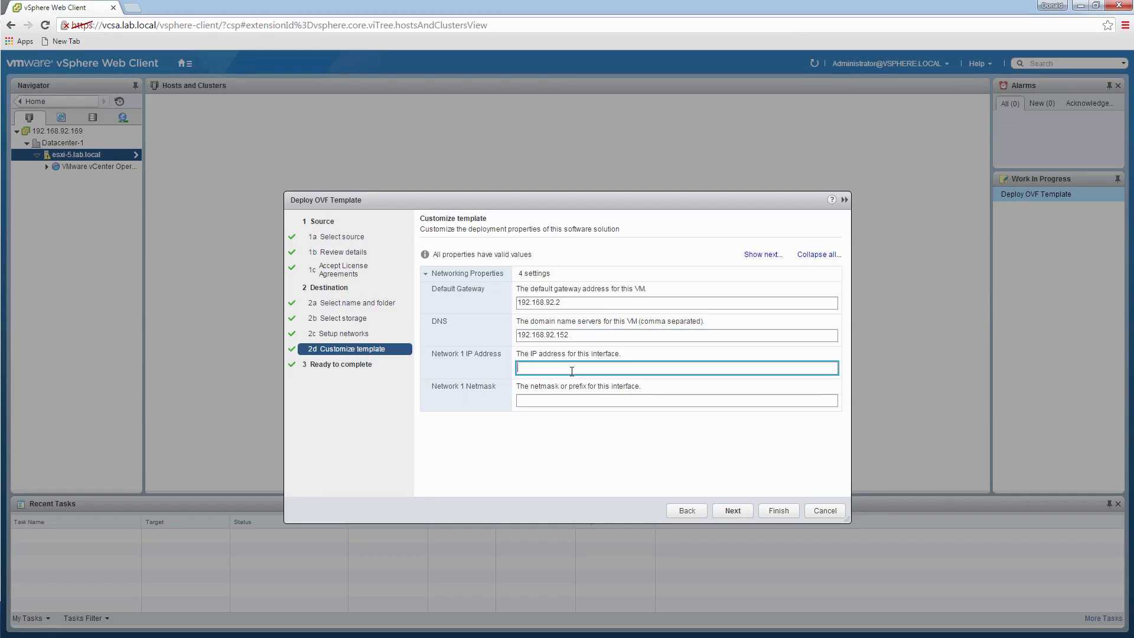
pyautogui.write('192.168.92.167')
pyautogui.click(595, 405)
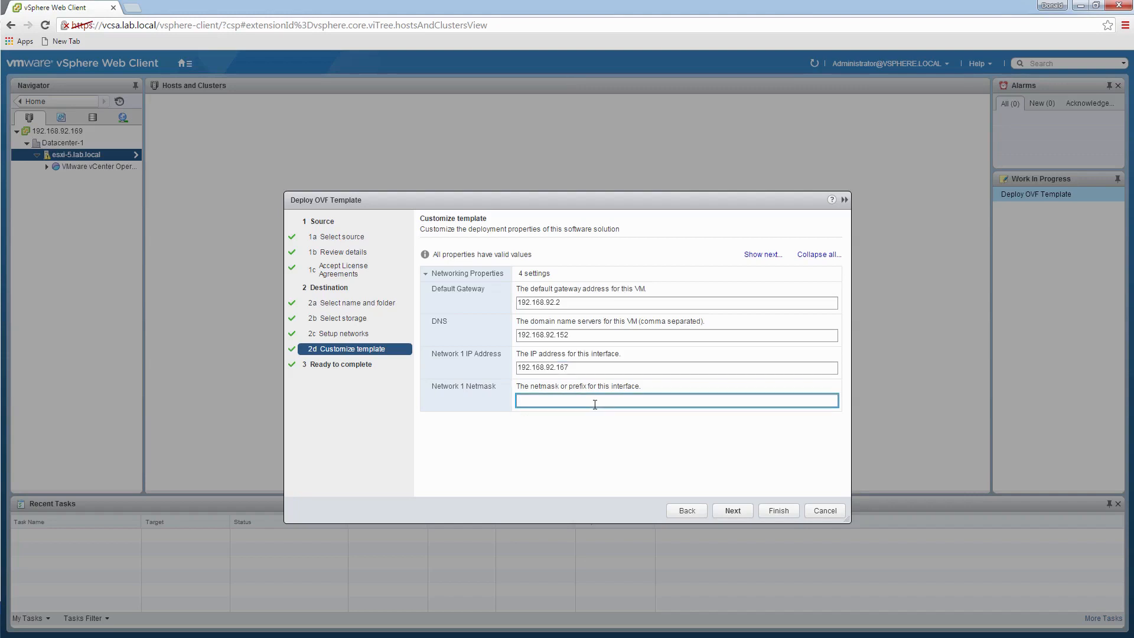
pyautogui.write('255.255.255.0')
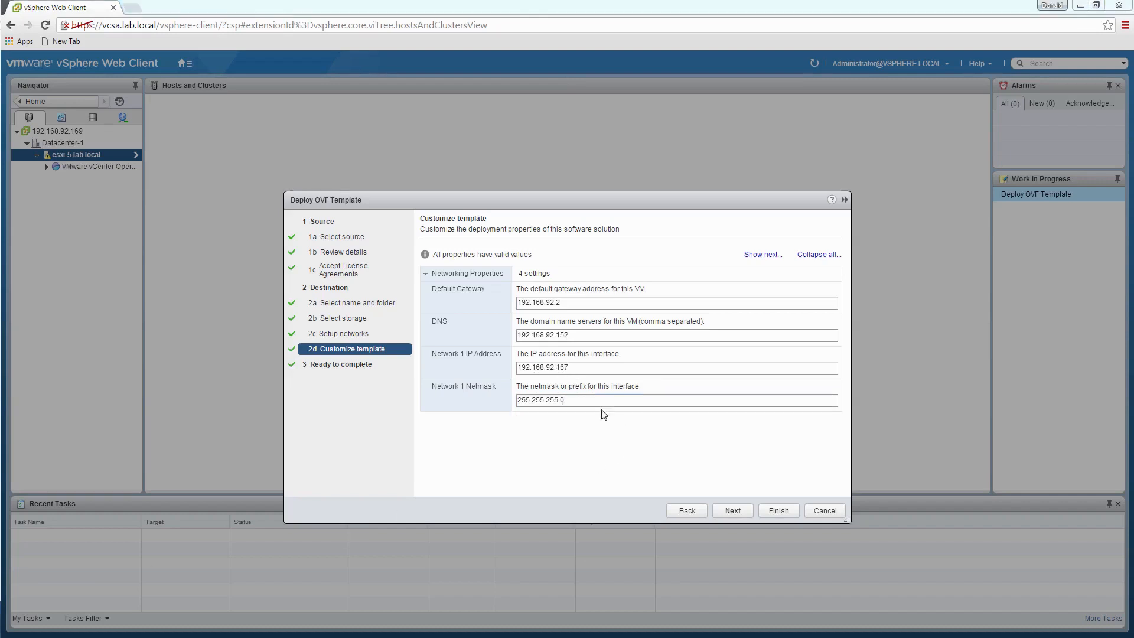
pyautogui.click(735, 511)
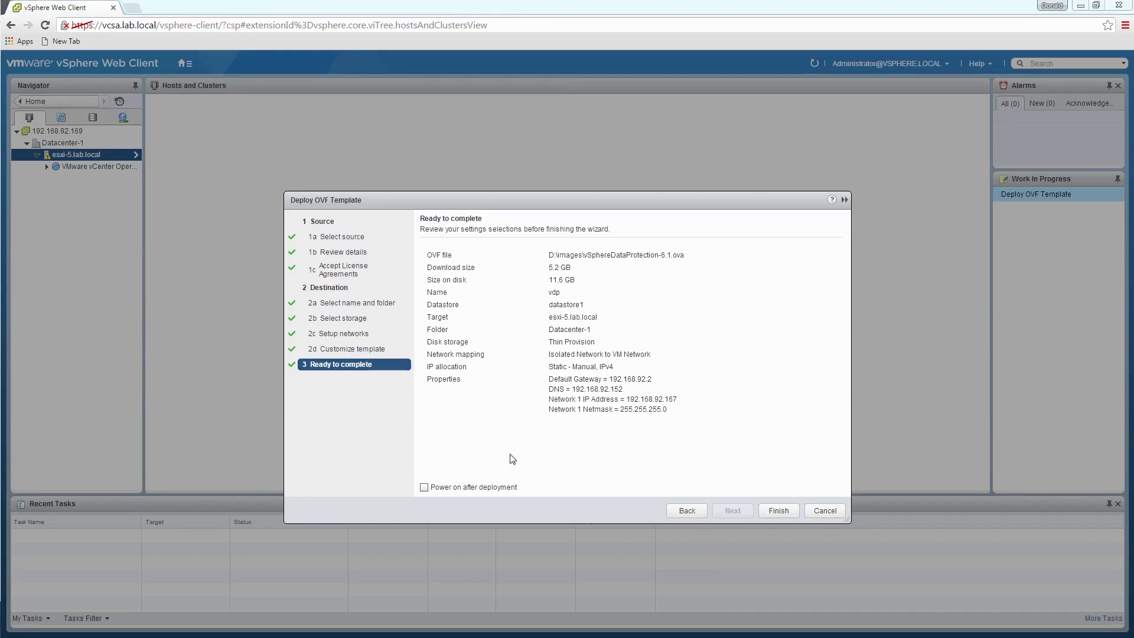
# - Enable power-on after deployment and finish the wizard to deploy vdp
pyautogui.click(424, 488)
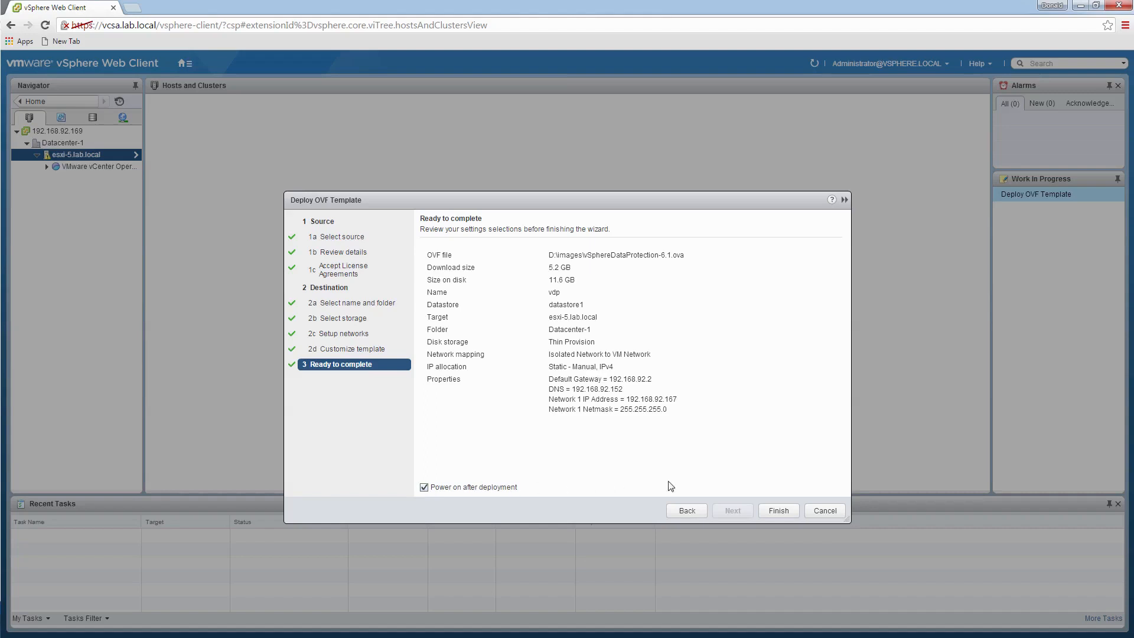
pyautogui.click(788, 511)
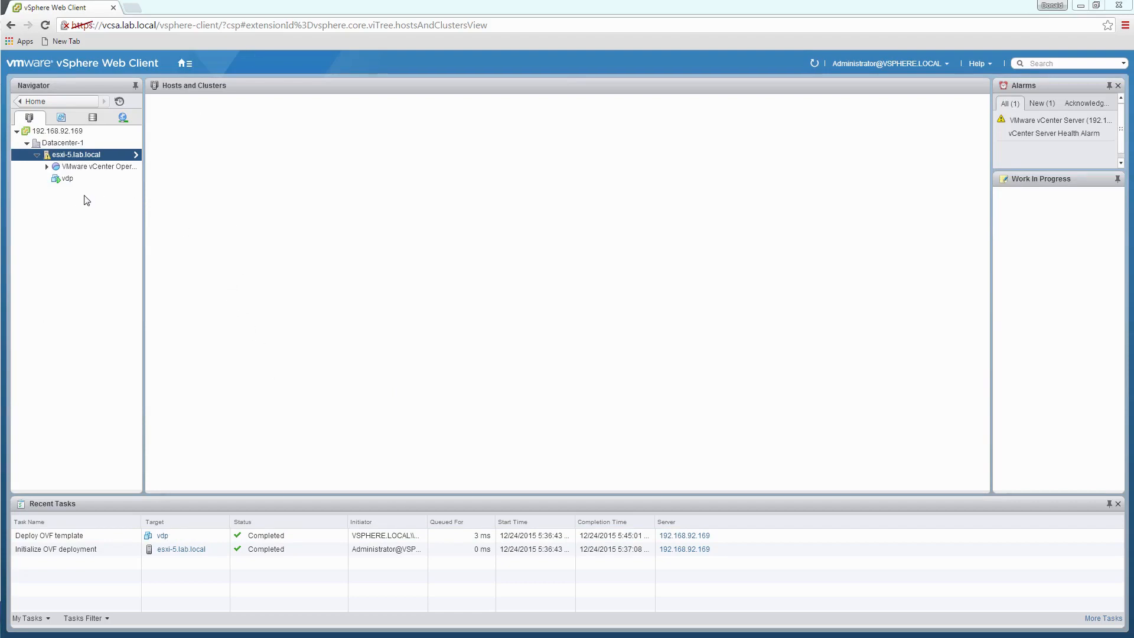
# - Select the vdp VM and open its web console from the Summary tab
pyautogui.click(67, 180)
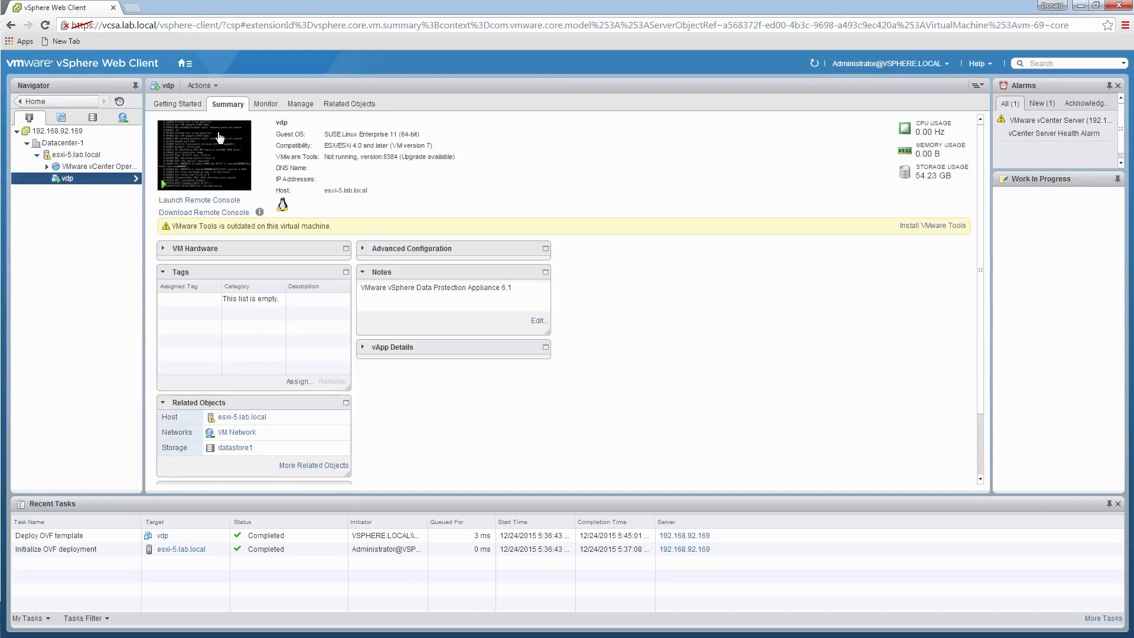
pyautogui.click(216, 152)
pyautogui.click(202, 203)
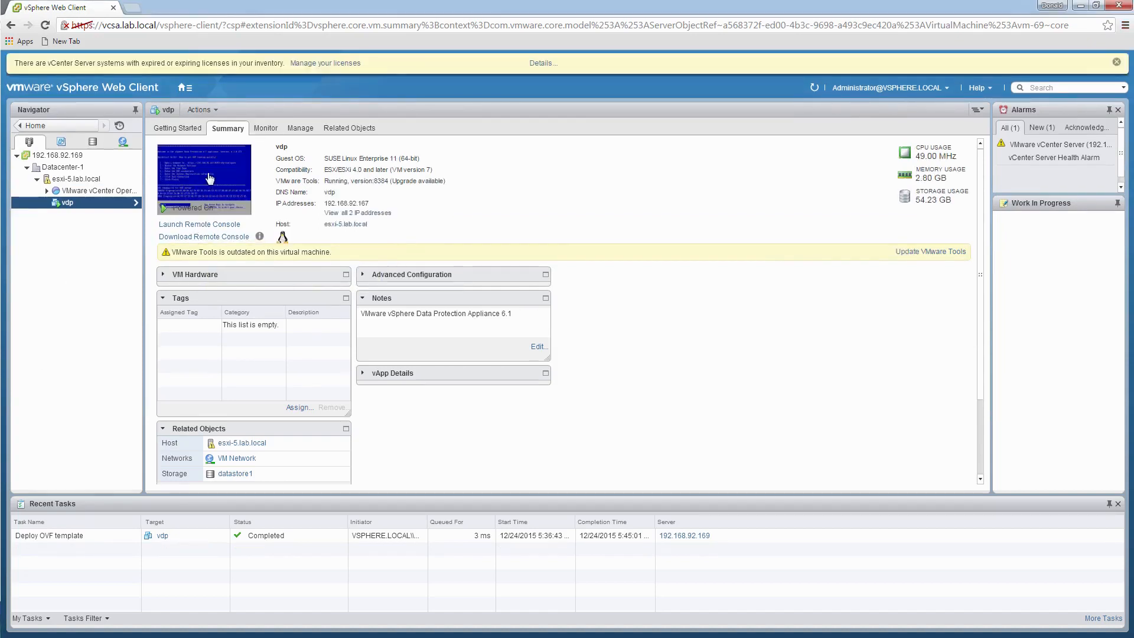
pyautogui.click(210, 178)
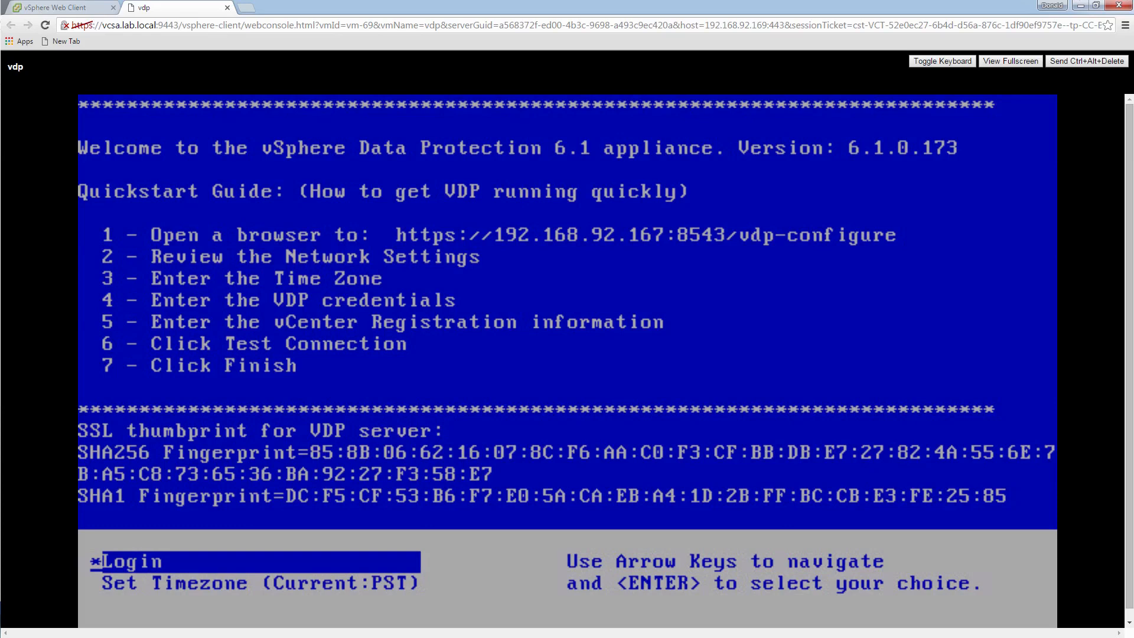
# - Open a new browser tab beside the vdp console showing the VDP 6.1 welcome screen
pyautogui.click(249, 11)
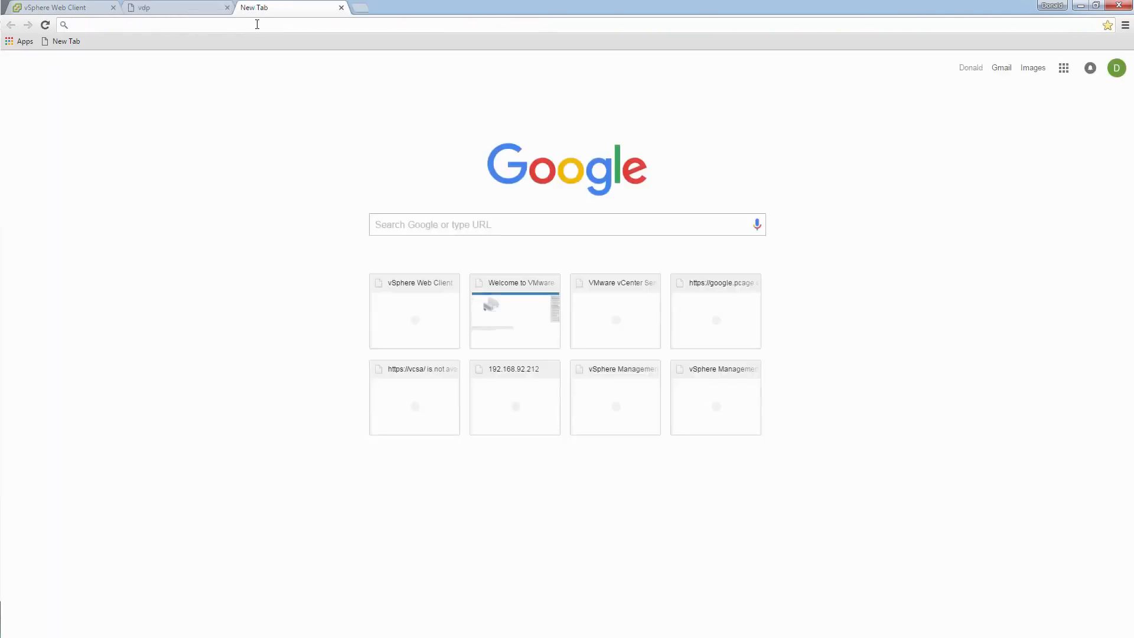
pyautogui.write('https://')
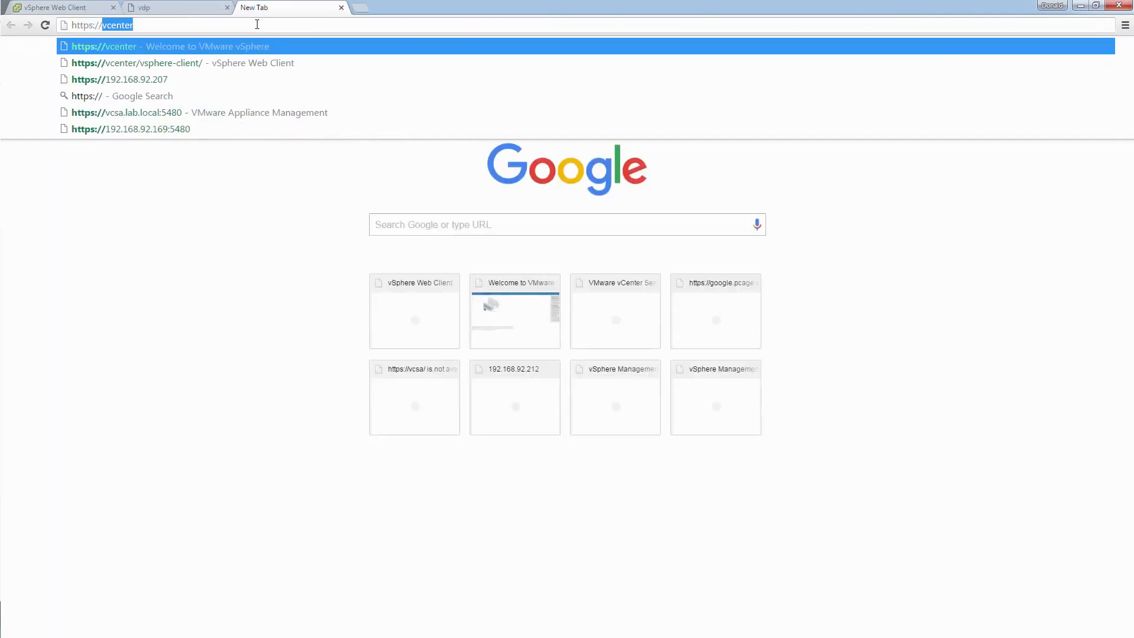
pyautogui.write('vdp')
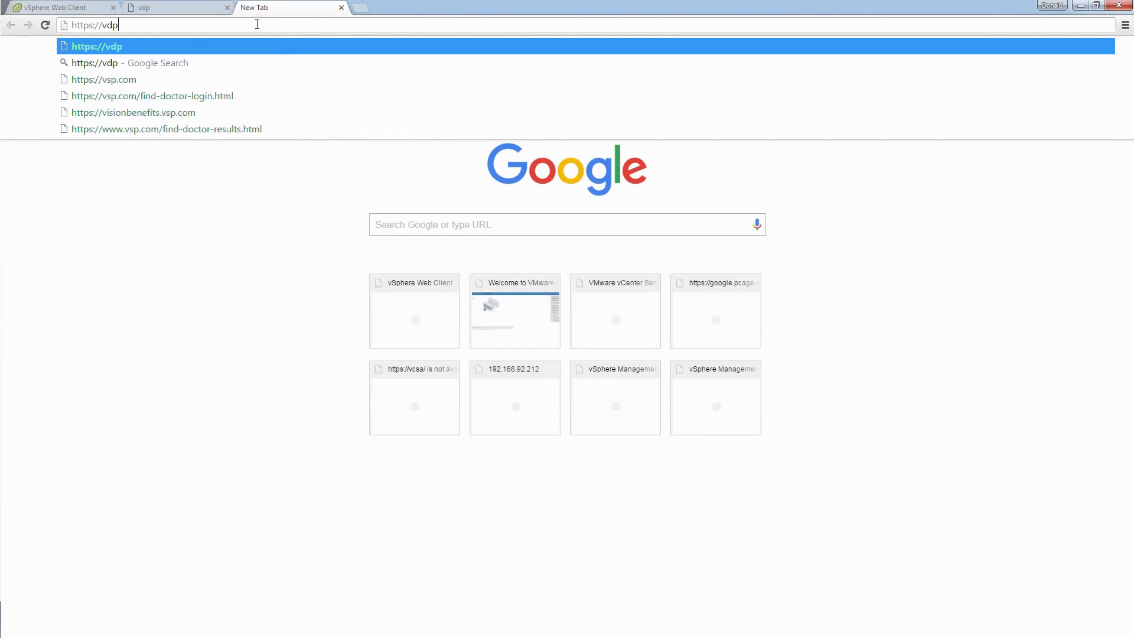
pyautogui.write('.la')
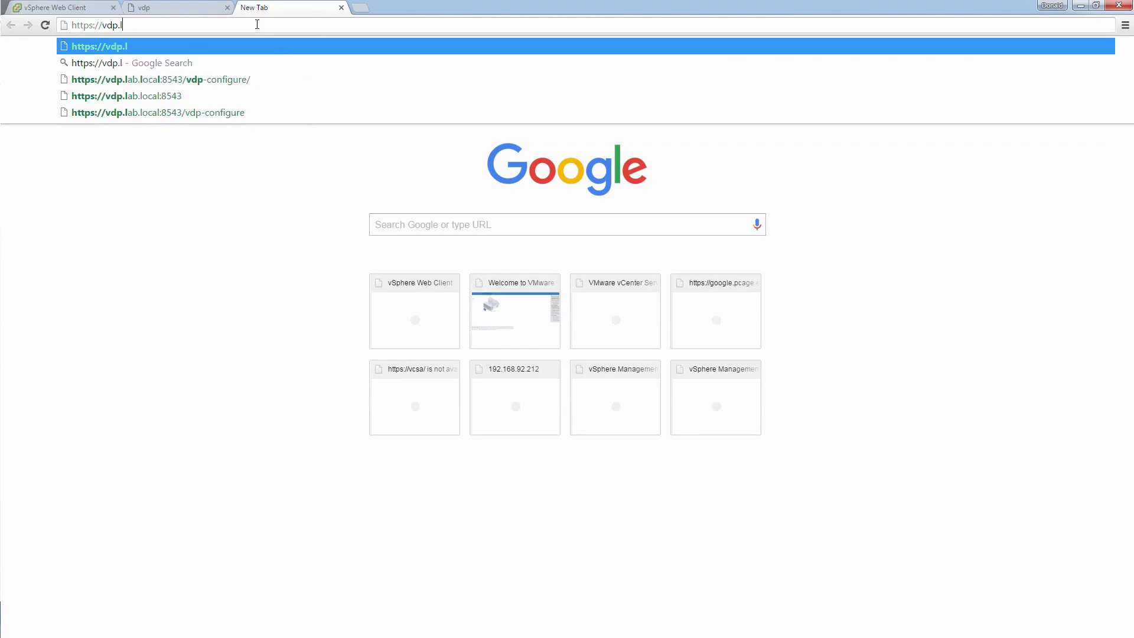
pyautogui.press('Down')
pyautogui.press('Down')
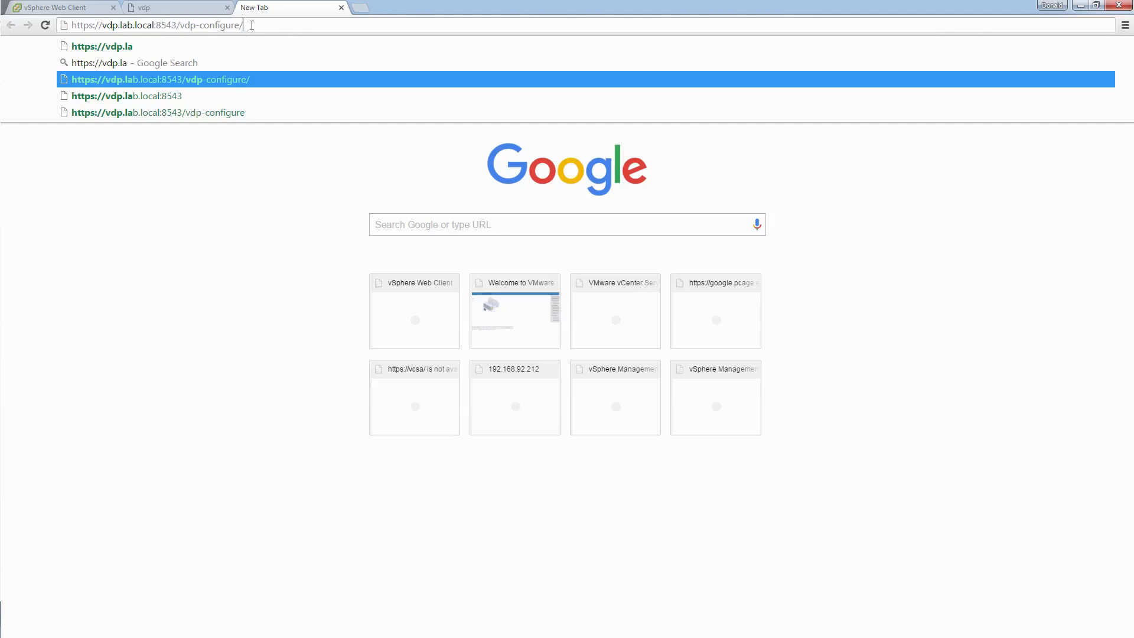
pyautogui.press('Return')
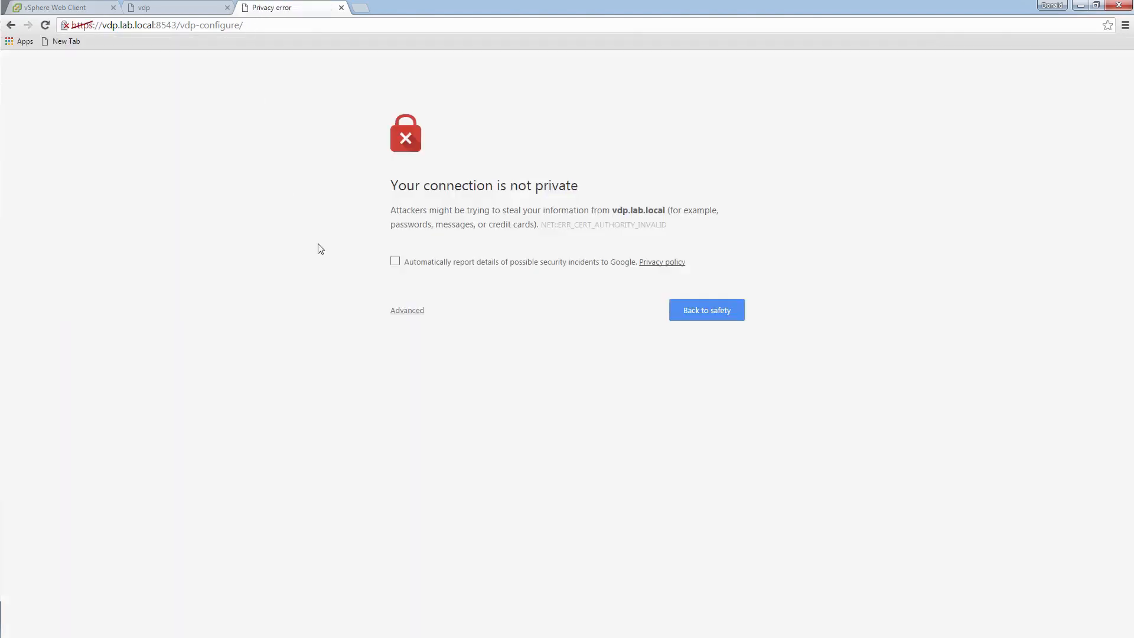
pyautogui.click(400, 313)
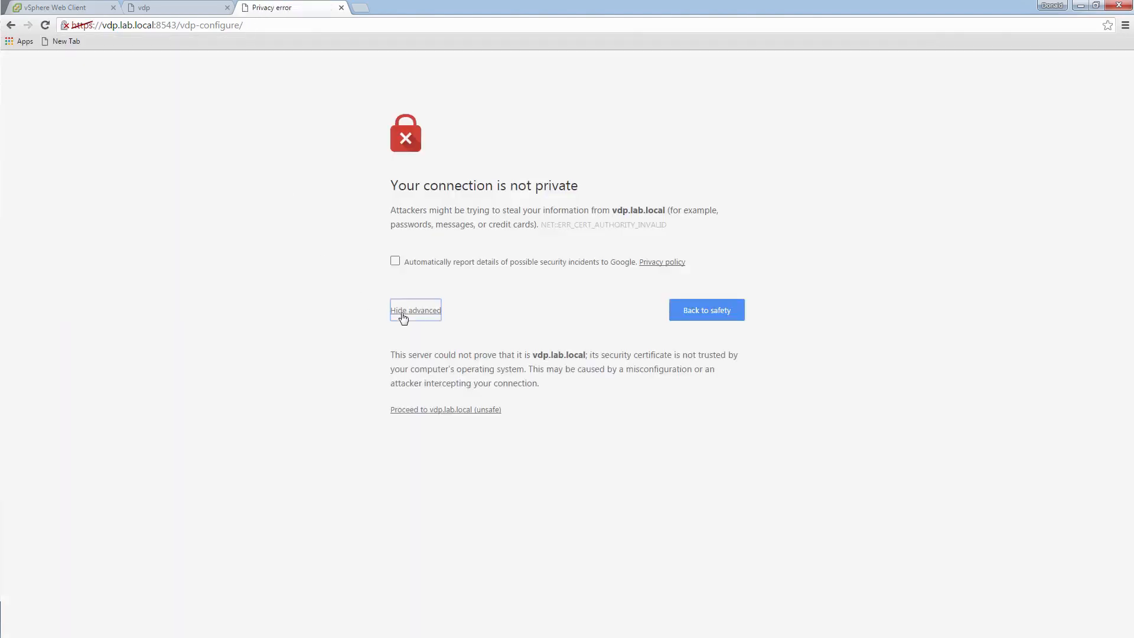
pyautogui.click(426, 408)
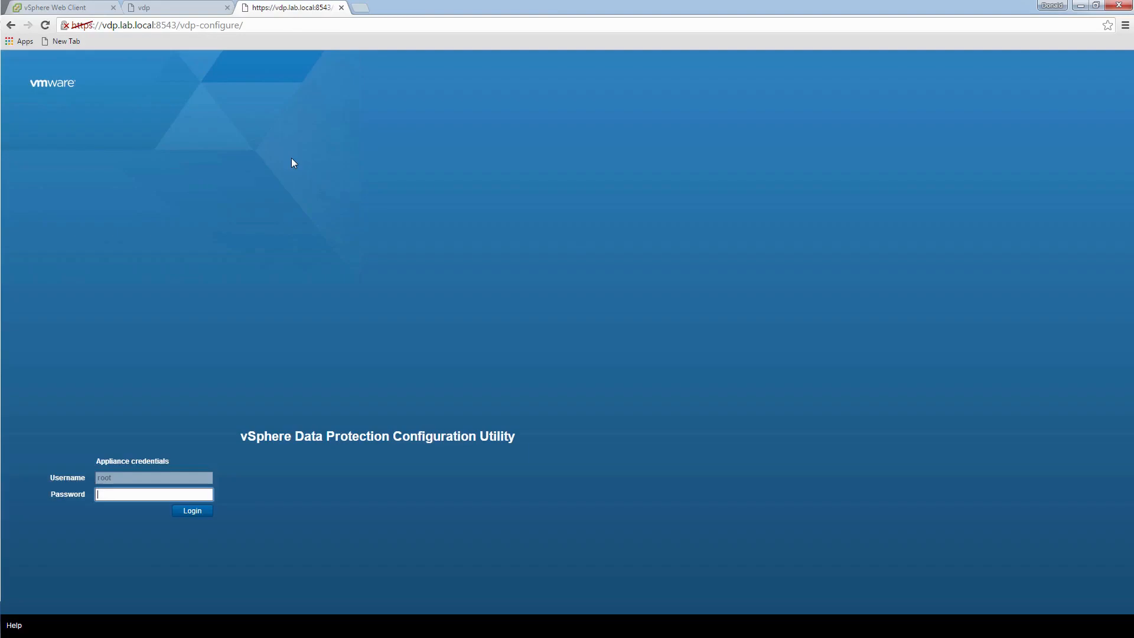
# - Log in to the VDP Configuration Utility with the appliance password and start the wizard
pyautogui.click(128, 491)
pyautogui.write('**')
pyautogui.press('Return')
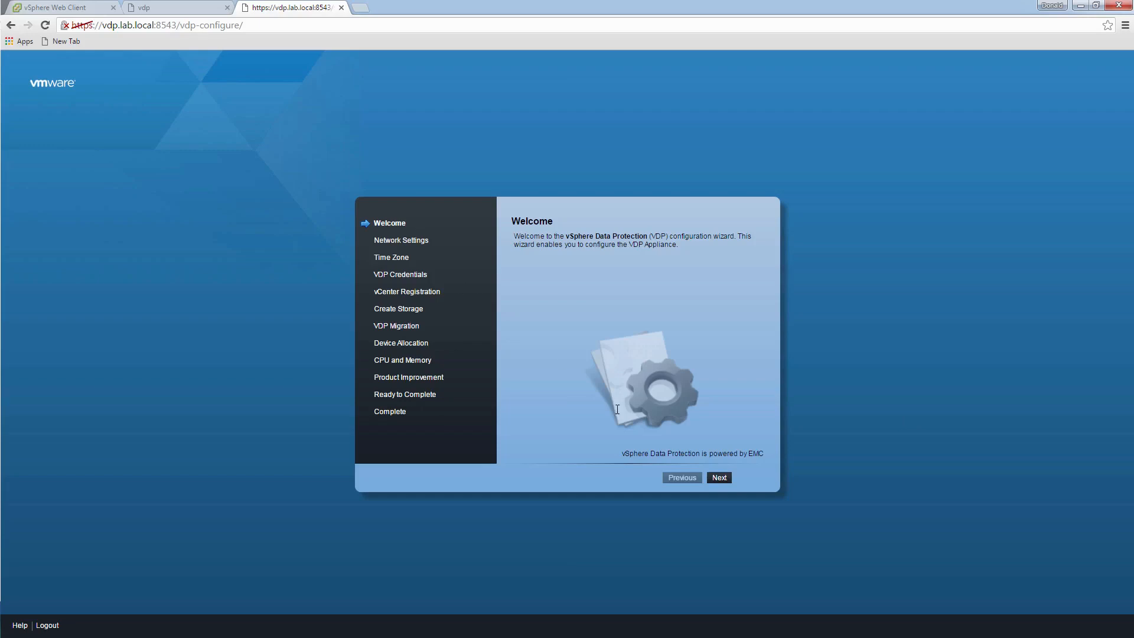
pyautogui.click(722, 478)
# - Accept the prefilled network settings for vdp.lab.local and choose the America/New_York time zone
pyautogui.click(692, 284)
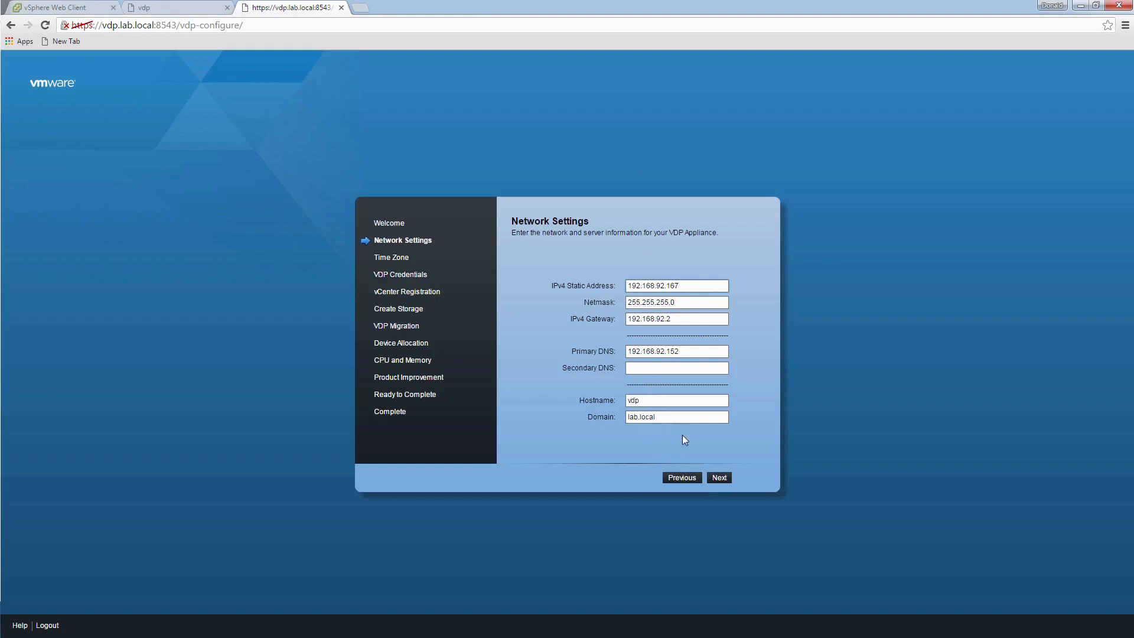
pyautogui.click(721, 477)
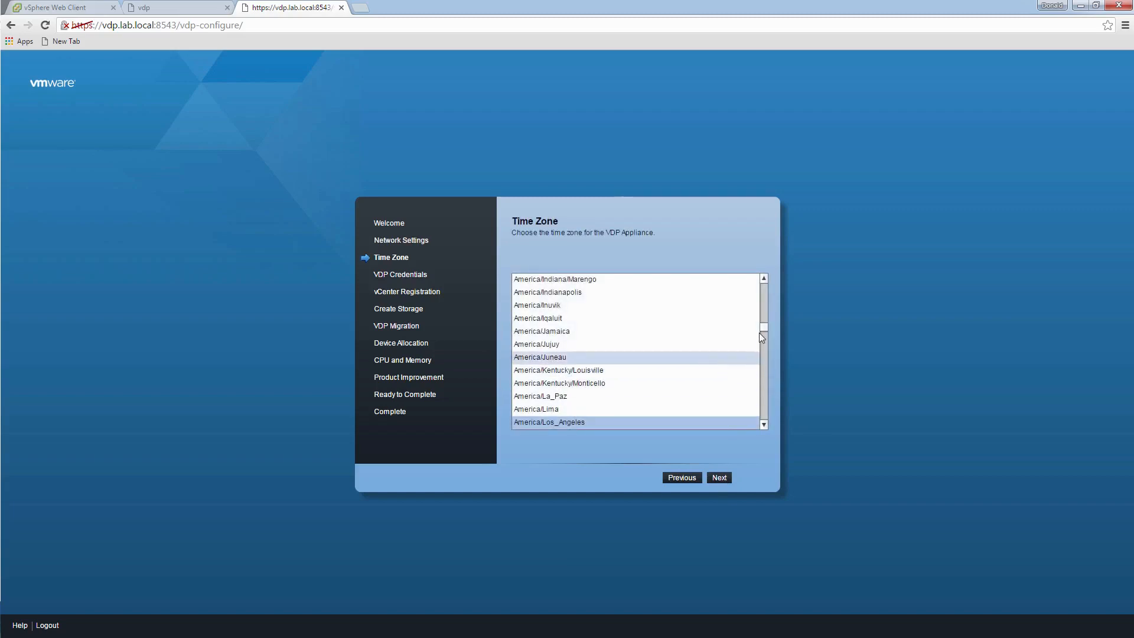
pyautogui.moveTo(763, 331); pyautogui.dragTo(763, 335)
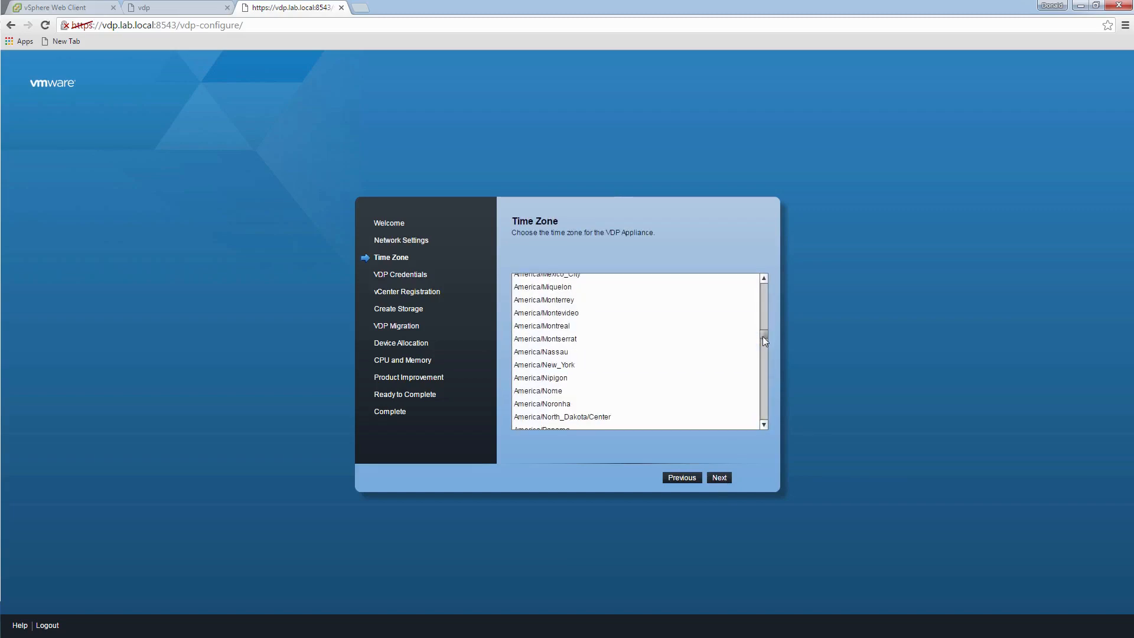
pyautogui.click(573, 364)
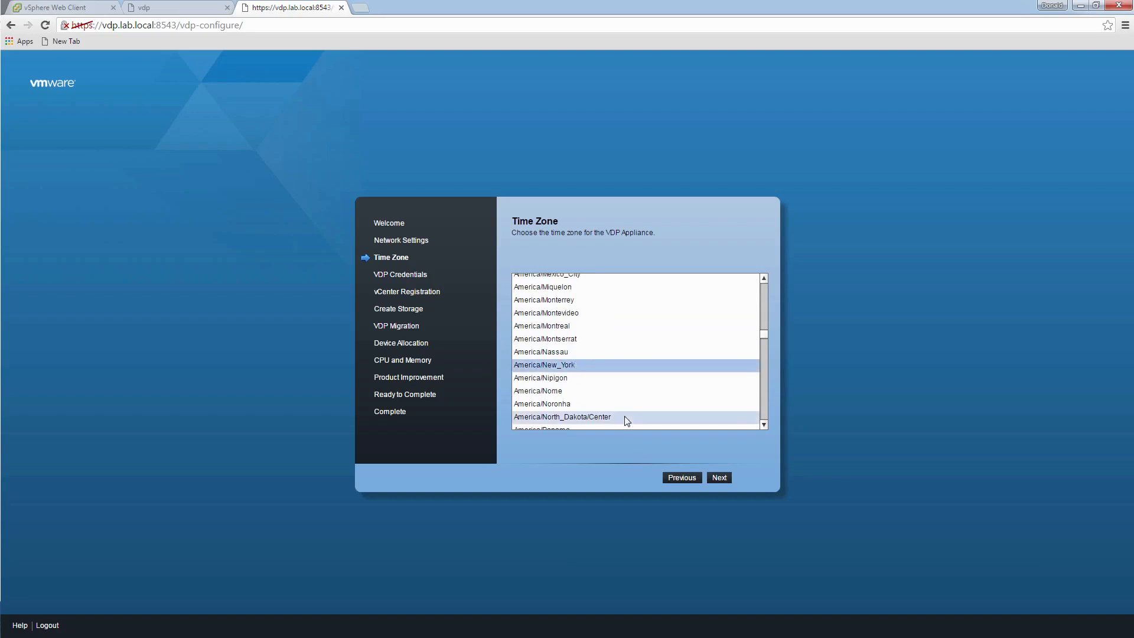
# - Set the VDP appliance password and continue to vCenter Registration
pyautogui.click(720, 478)
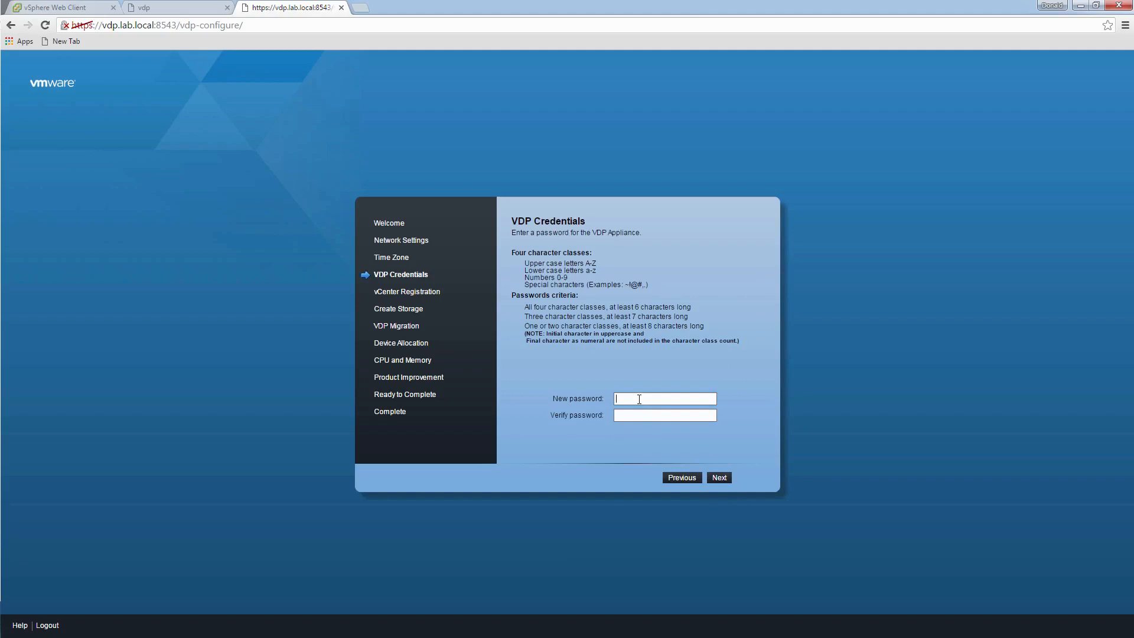
pyautogui.write('****')
pyautogui.write('****')
pyautogui.write('**')
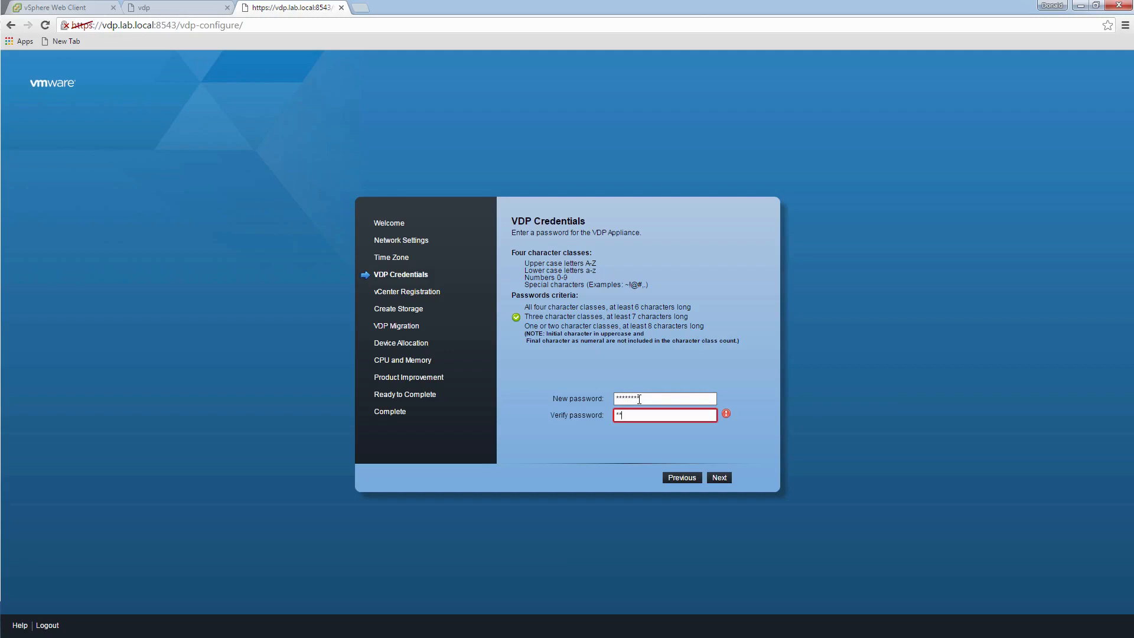
pyautogui.write('******')
pyautogui.click(723, 476)
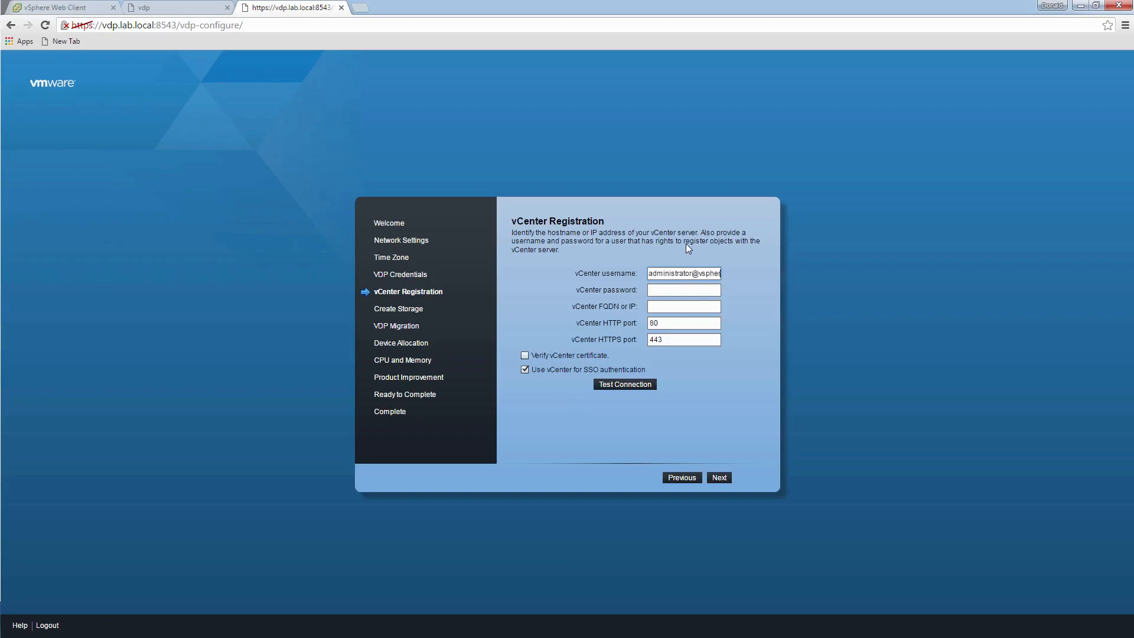
# - Finish the vCenter credentials and enter vcsa.lab.local as the vCenter FQDN
pyautogui.write('cal')
pyautogui.click(707, 290)
pyautogui.write('vcsa.lab.local')
# - Pass the vCenter connection test and continue to Create Storage
pyautogui.click(631, 384)
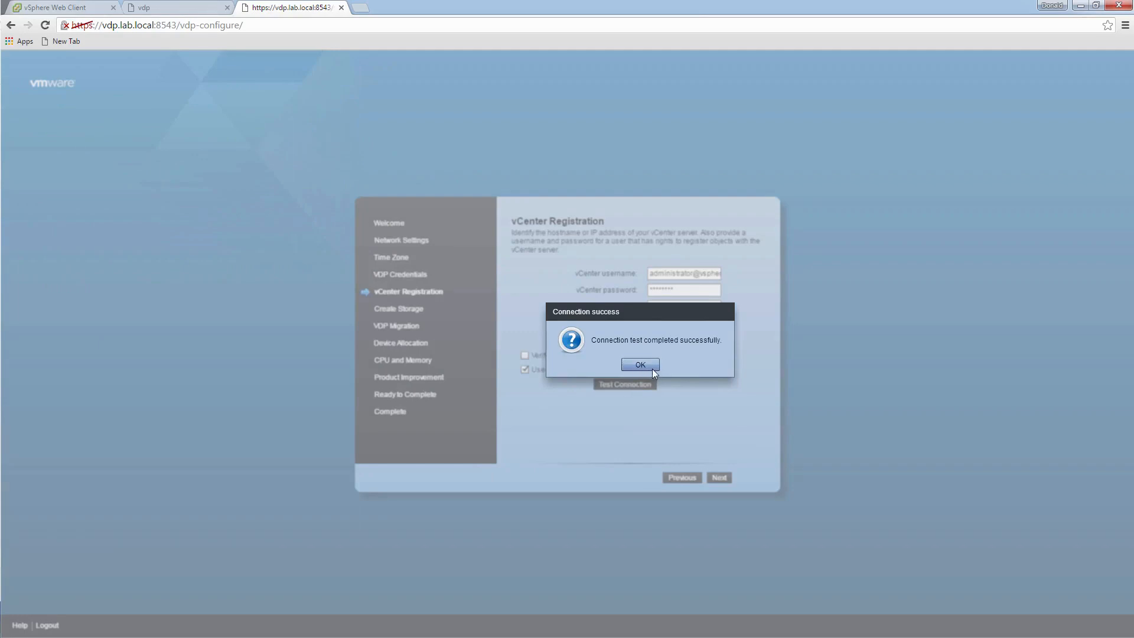
pyautogui.click(649, 364)
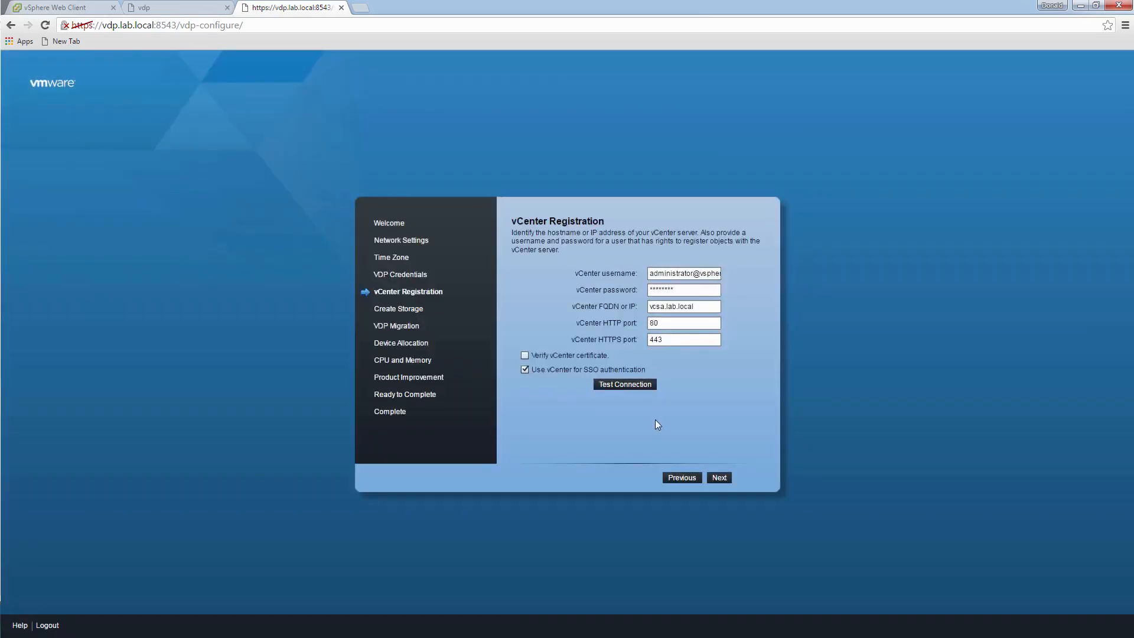
pyautogui.click(724, 476)
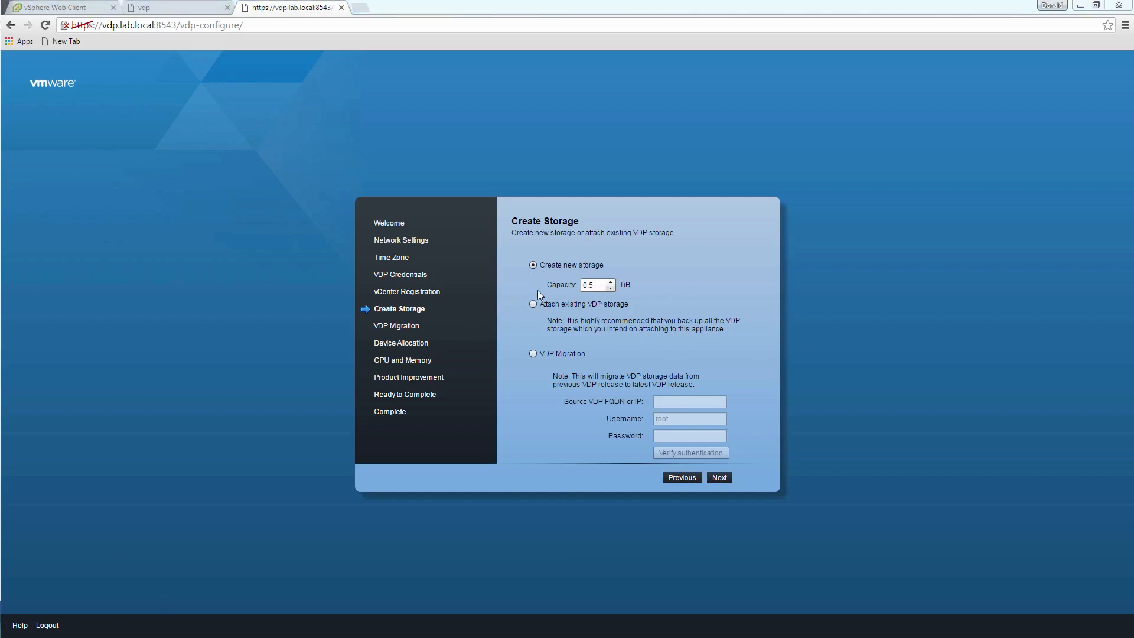
# - Try the capacity spinner, keep new storage at 0.5 TiB, and go to Device Allocation
pyautogui.click(611, 282)
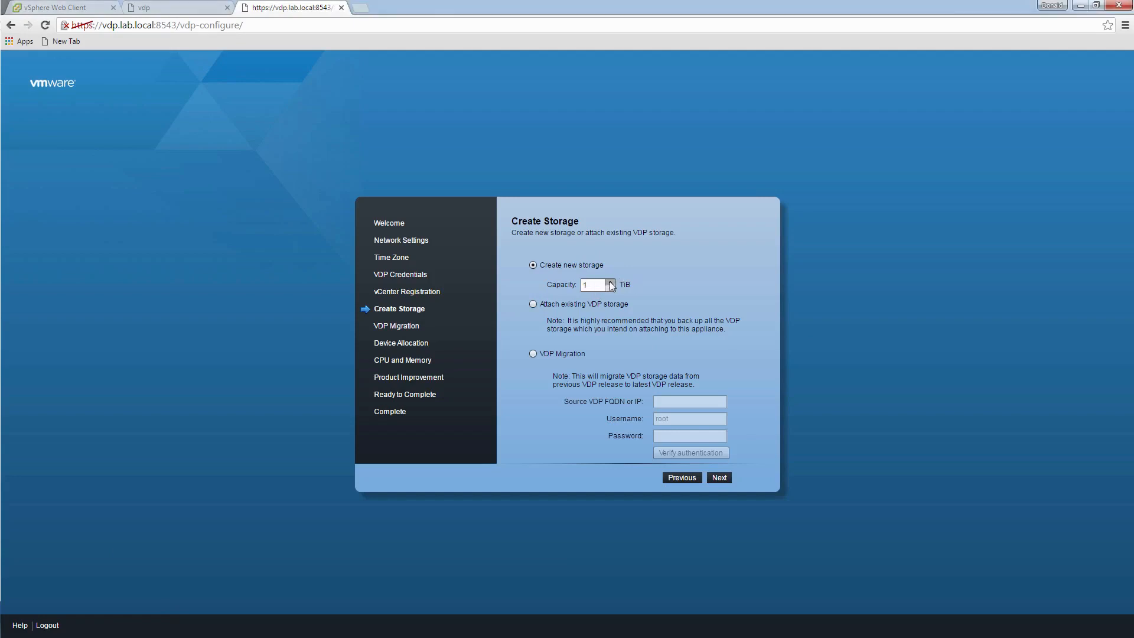
pyautogui.click(610, 282)
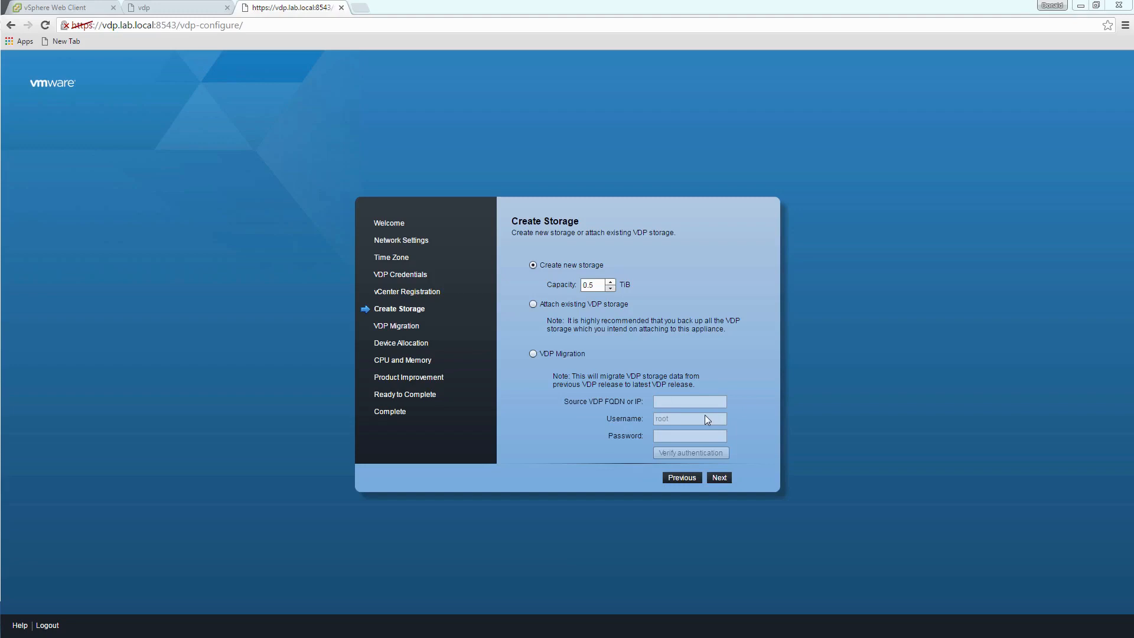
pyautogui.click(722, 477)
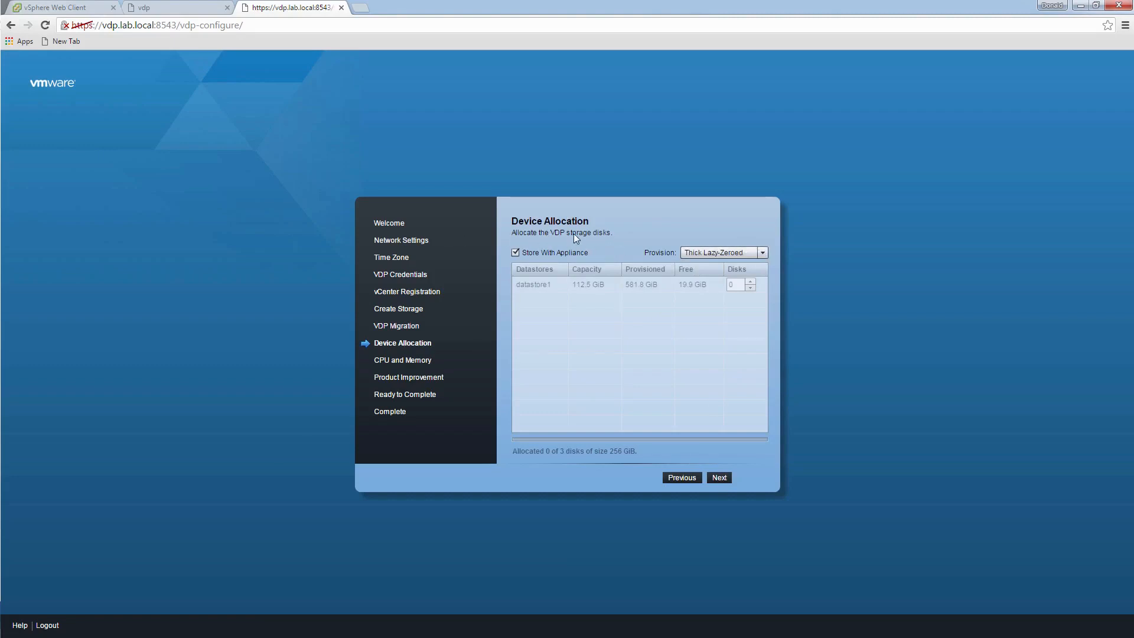
# - Switch the storage disk provisioning to Thin and advance to CPU and Memory
pyautogui.click(766, 252)
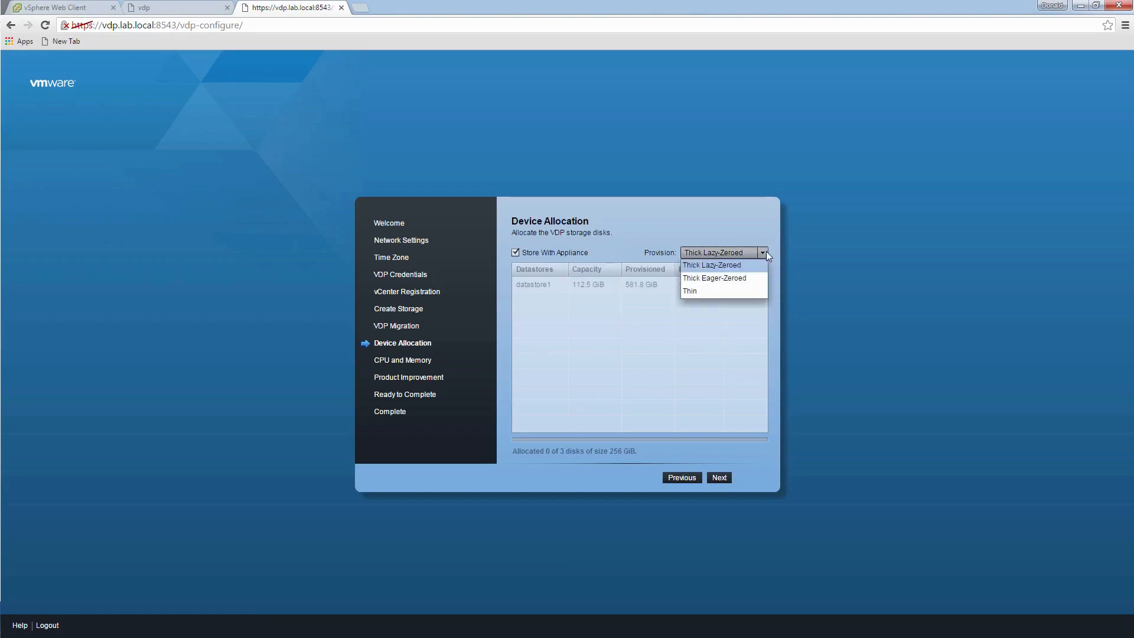
pyautogui.click(717, 292)
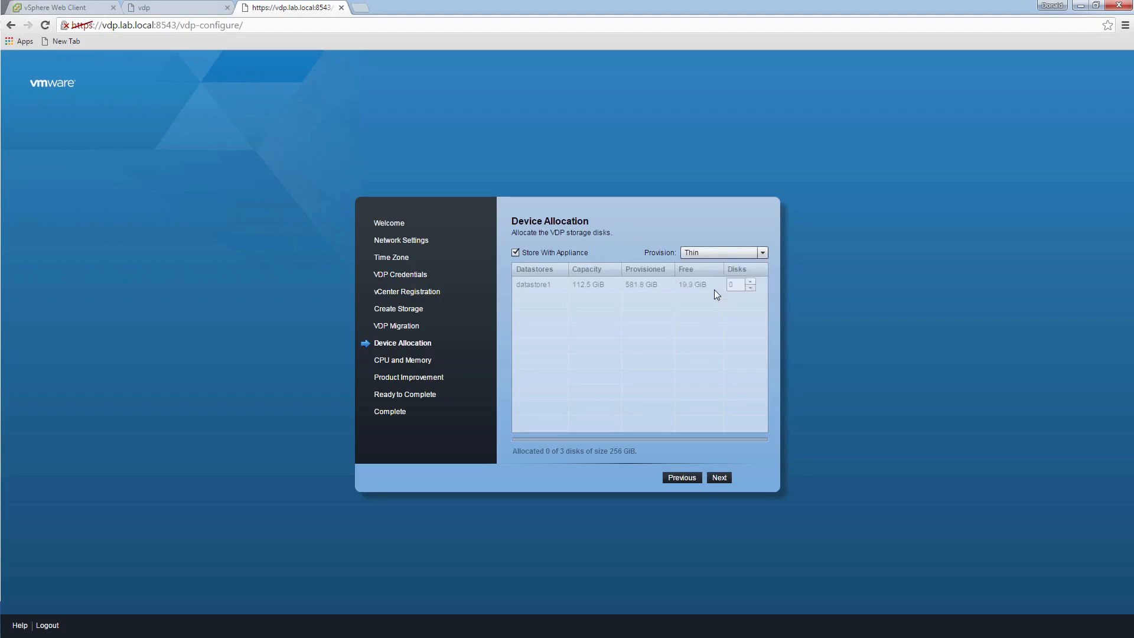
pyautogui.click(725, 477)
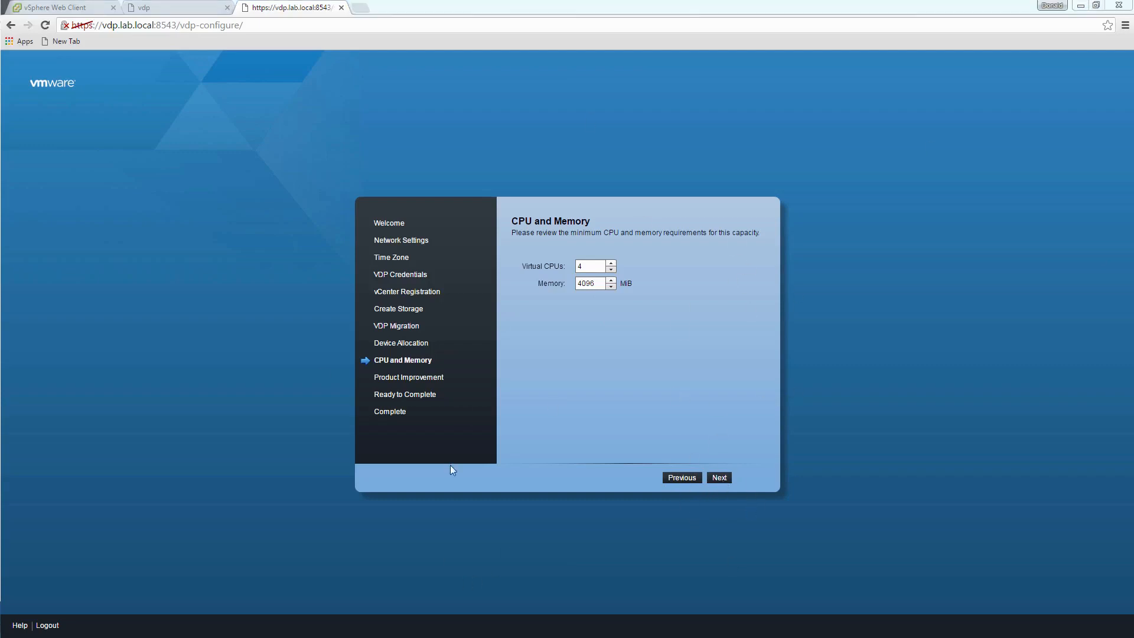
# - Keep 4 vCPUs, 4096 MiB memory and the improvement program off, then apply the configuration
pyautogui.click(724, 478)
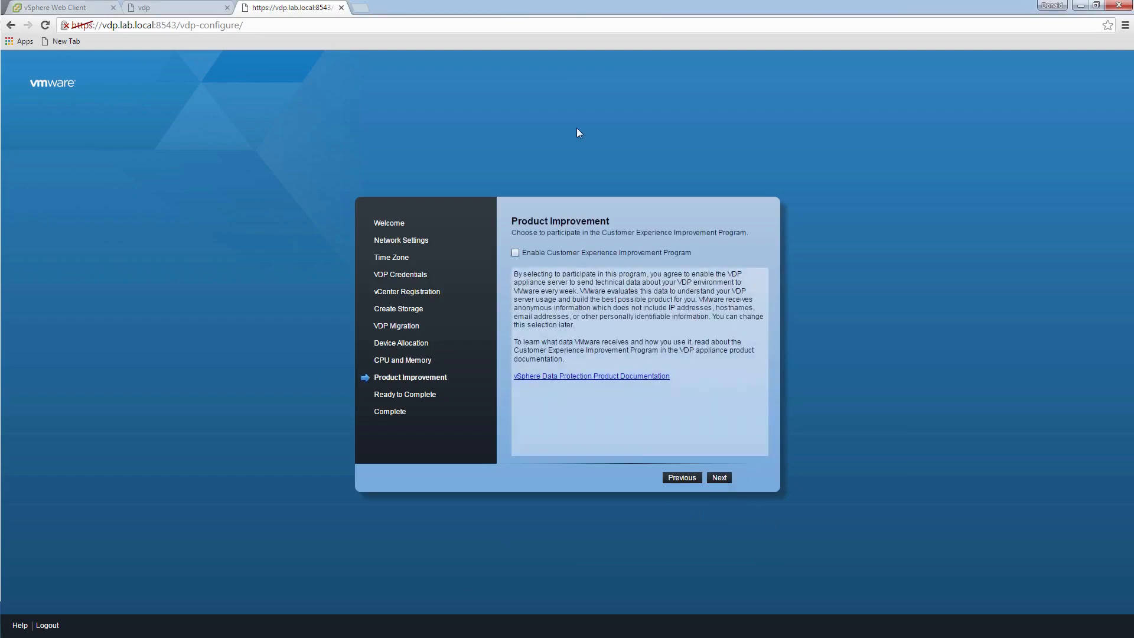
pyautogui.click(721, 480)
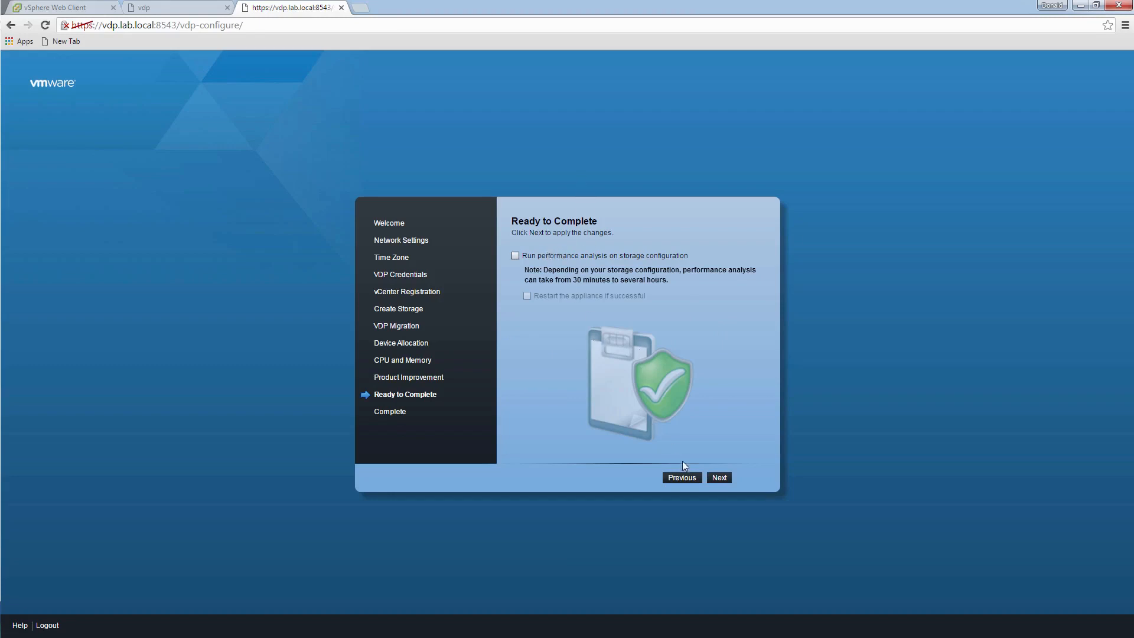
pyautogui.click(721, 480)
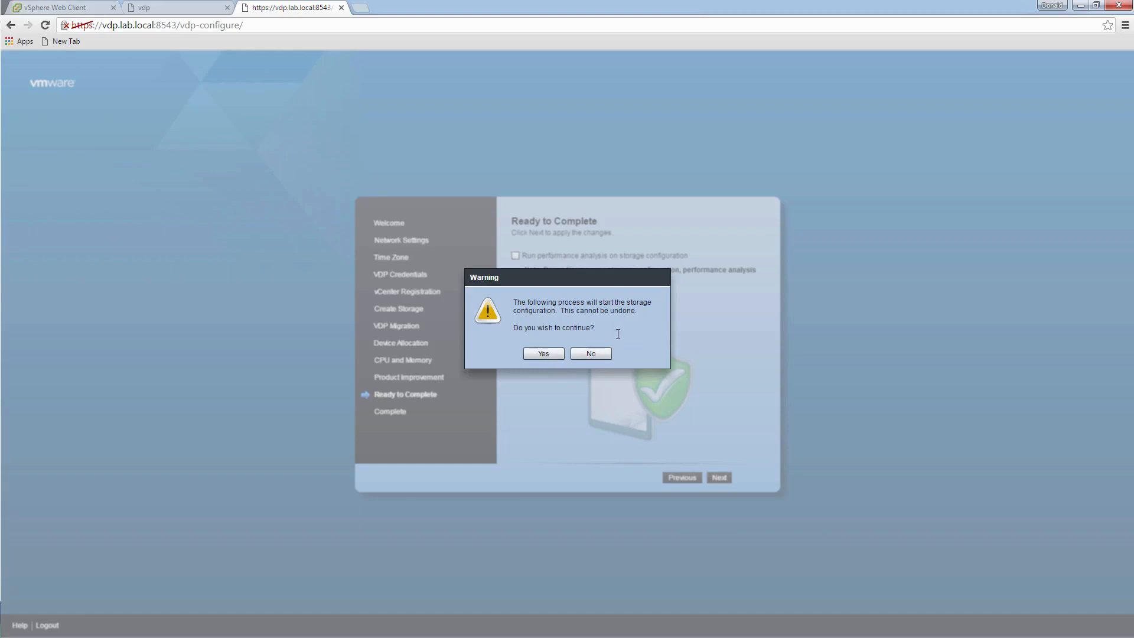
# - Confirm the irreversible storage configuration and restart the VDP appliance once configuration completes
pyautogui.click(547, 352)
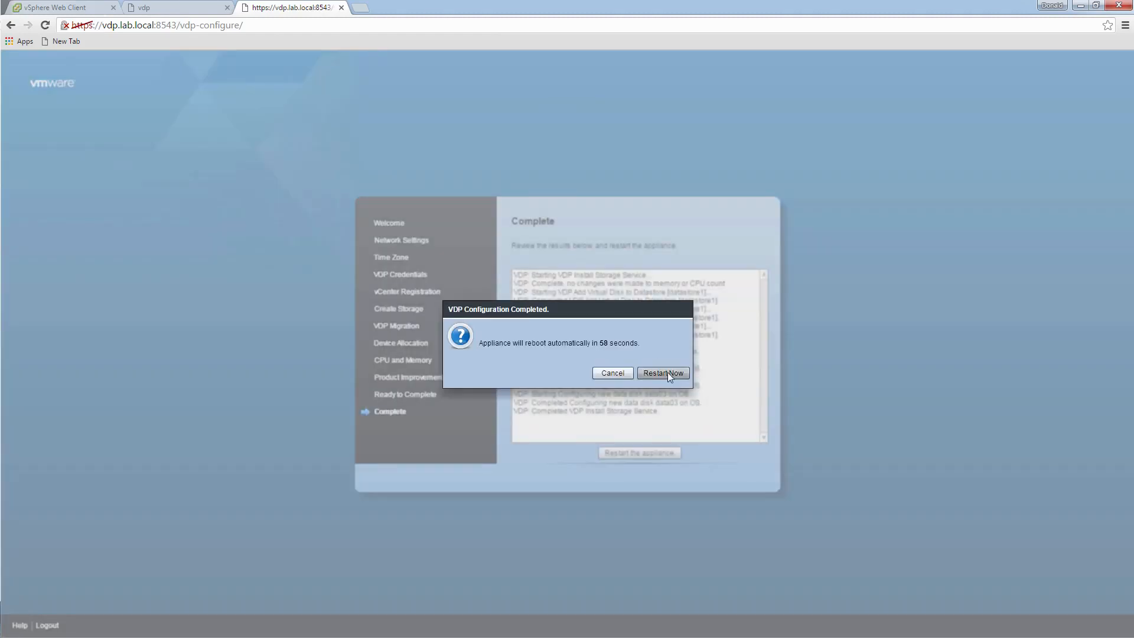
pyautogui.click(670, 373)
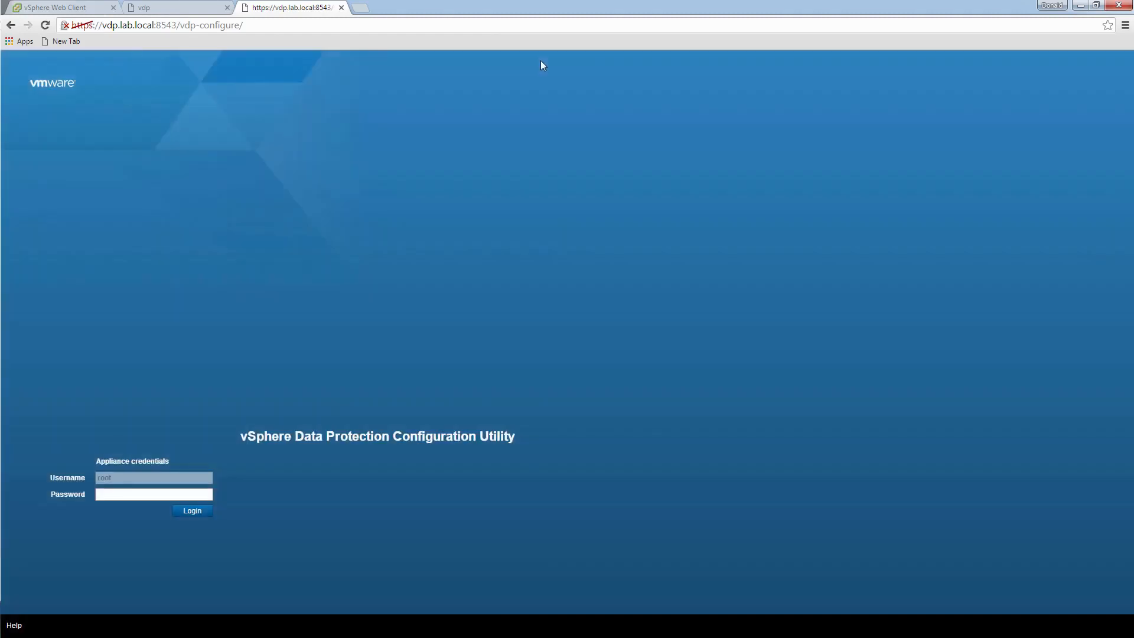
pyautogui.click(184, 8)
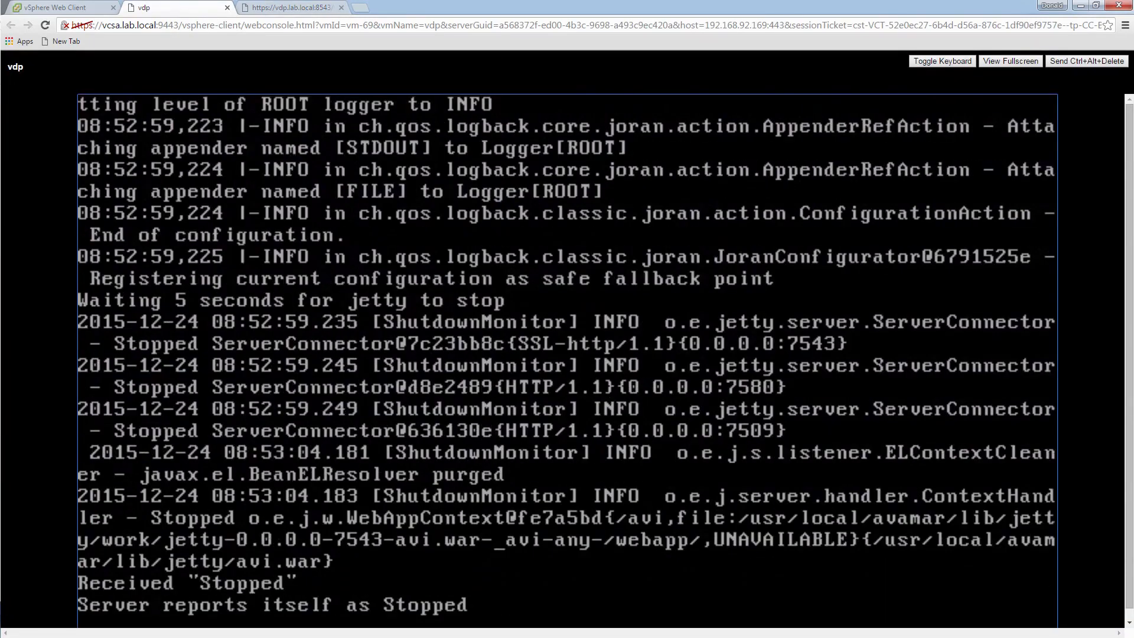
# - Watch the vdp console until the rebooted VDP 6.1 welcome screen returns
pyautogui.click(241, 12)
pyautogui.hotkey('ctrl', 'shift', 'Tab')
pyautogui.hotkey('ctrl', 'shift', 'Tab')
pyautogui.hotkey('ctrl', 'Tab')
pyautogui.hotkey('ctrl', 'Tab')
pyautogui.click(226, 10)
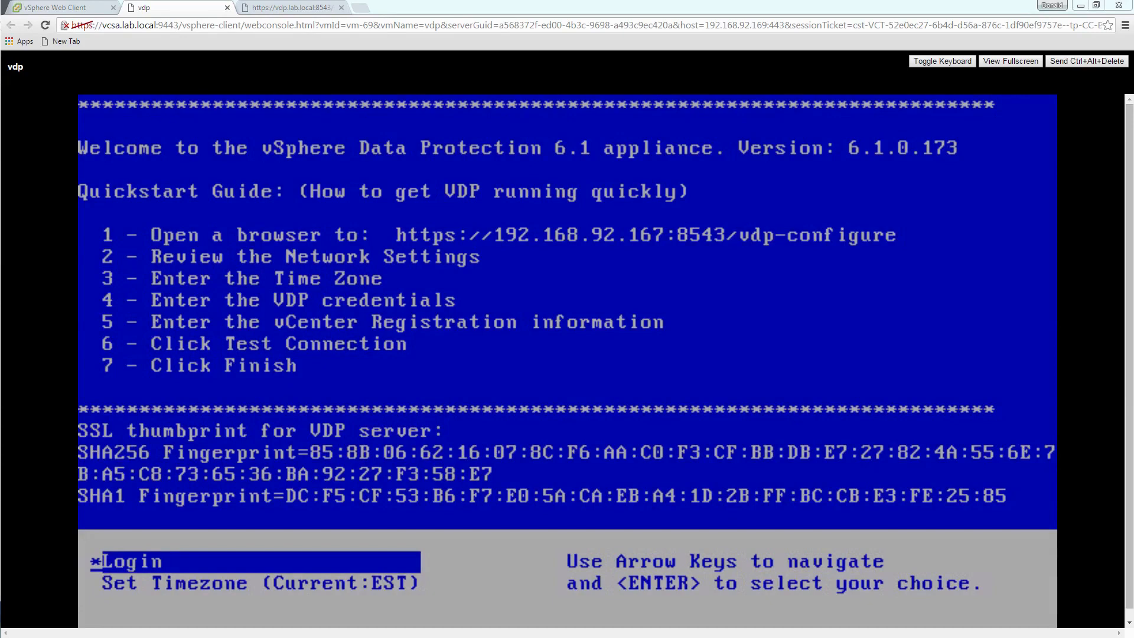
# - Reload the vdp-configure page and log back in with the appliance root password
pyautogui.click(316, 12)
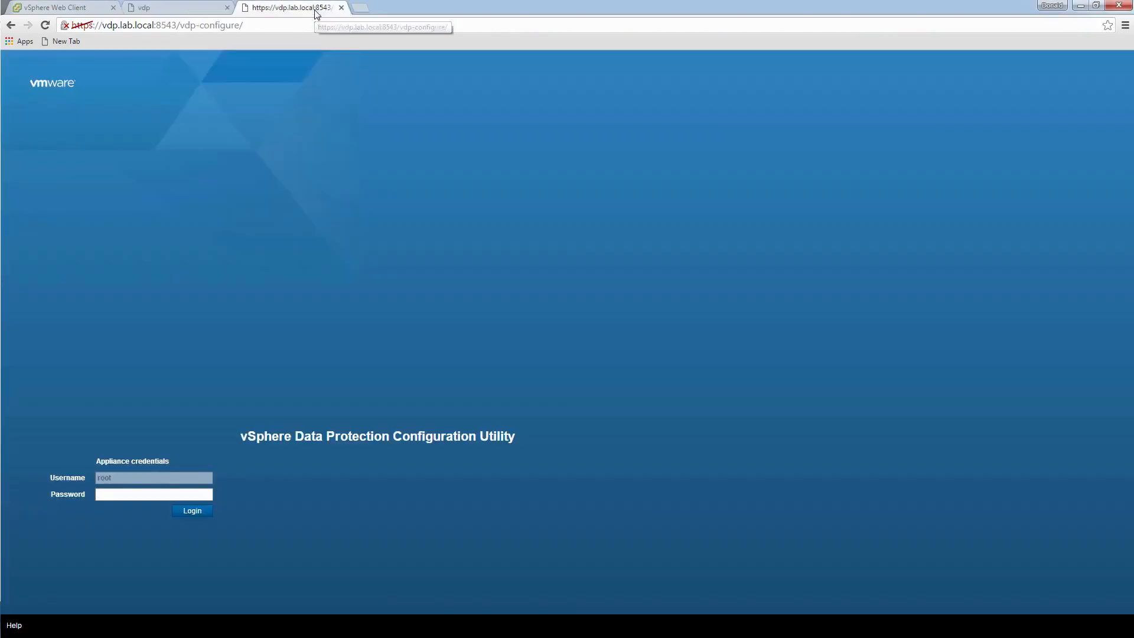
pyautogui.click(254, 28)
pyautogui.press('Return')
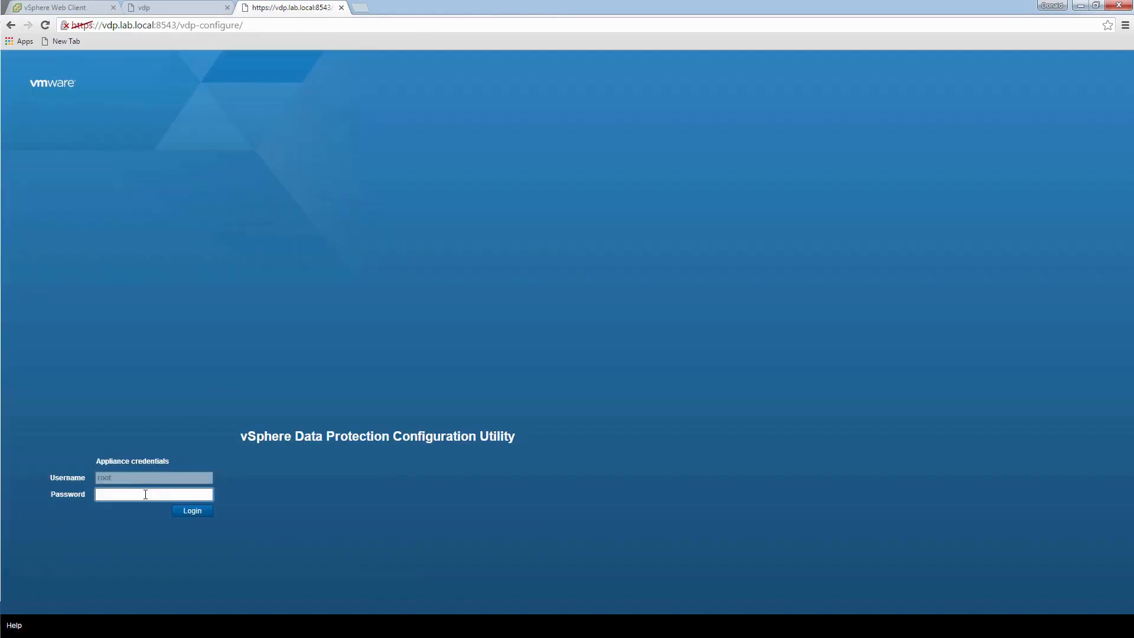
pyautogui.click(145, 495)
pyautogui.write('changeme')
pyautogui.press('Return')
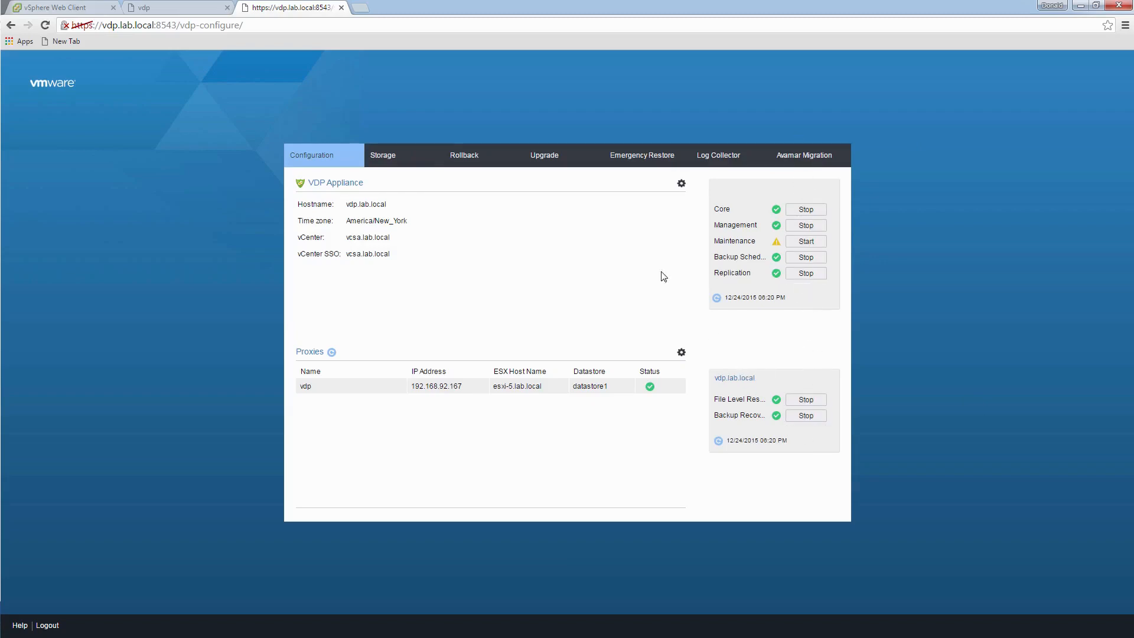
# - Show the Storage summary: 536 GiB usable across four thin disks
pyautogui.click(387, 159)
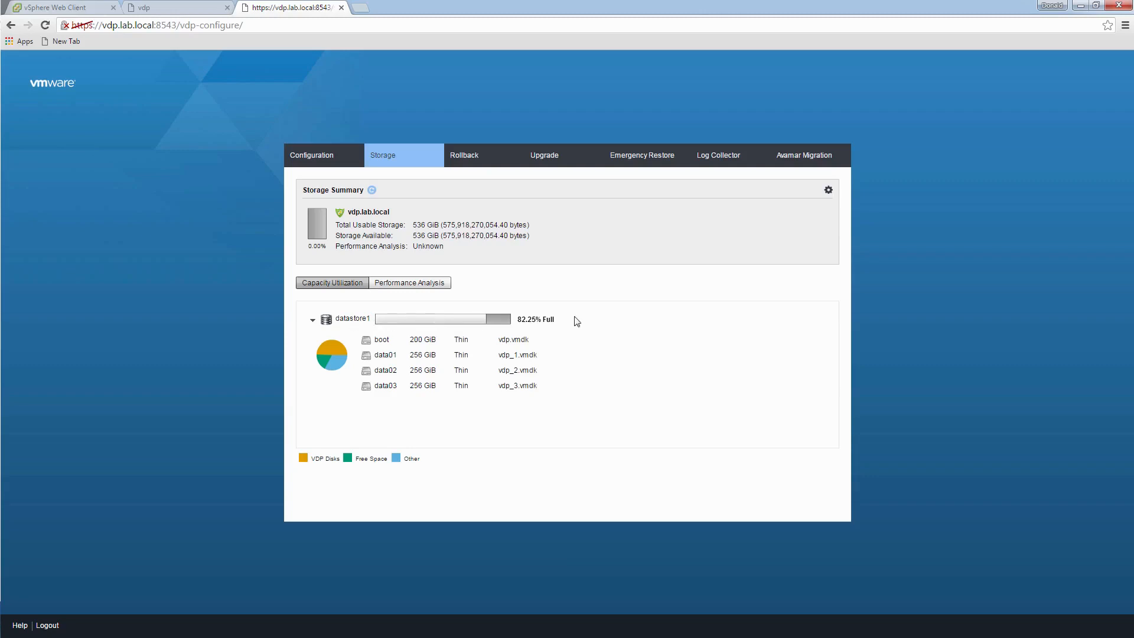
# - Review datastore1's performance analysis, then view the Rollback checkpoint list
pyautogui.click(415, 283)
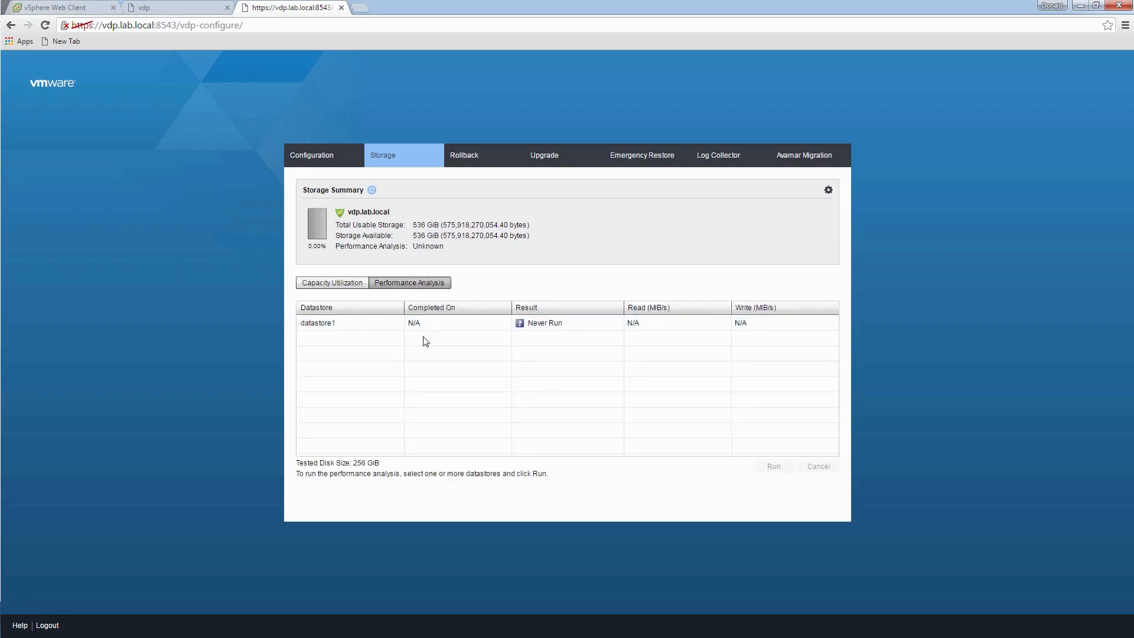
pyautogui.click(430, 323)
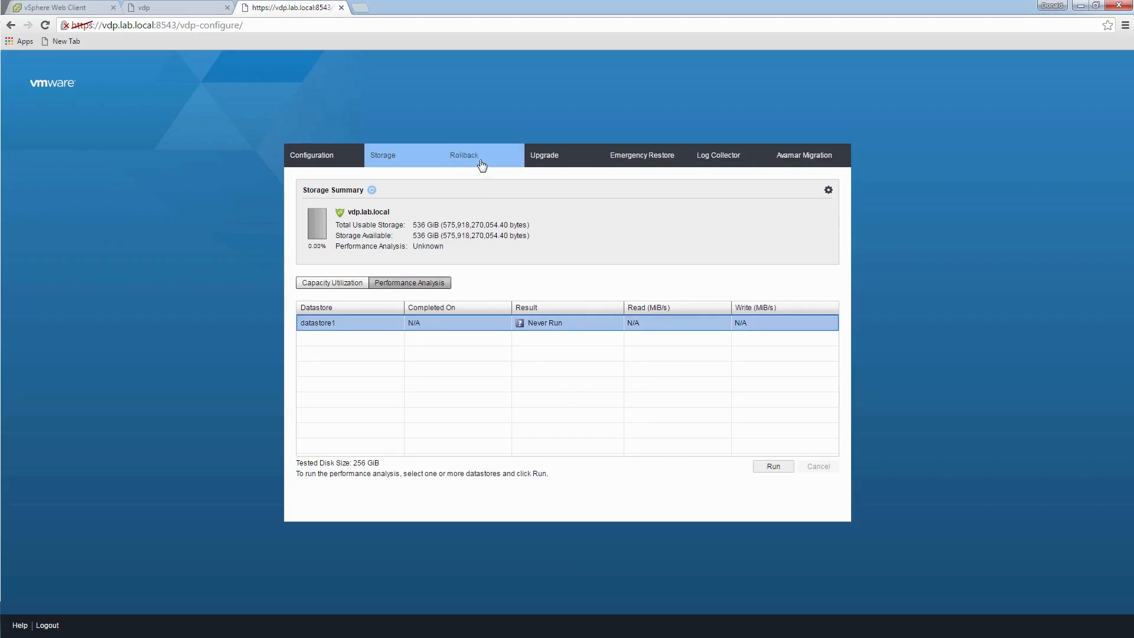
pyautogui.click(498, 165)
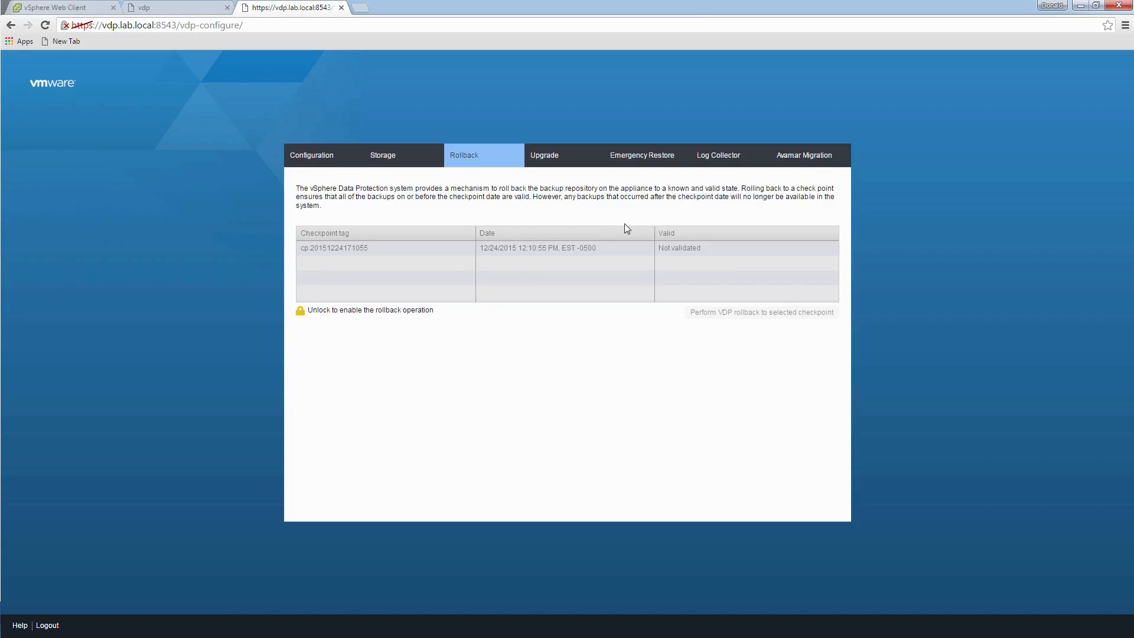
# - Browse the Upgrade, Emergency Restore, Log Collector and Avamar Migration pages, dismissing the no-backups warning
pyautogui.click(557, 162)
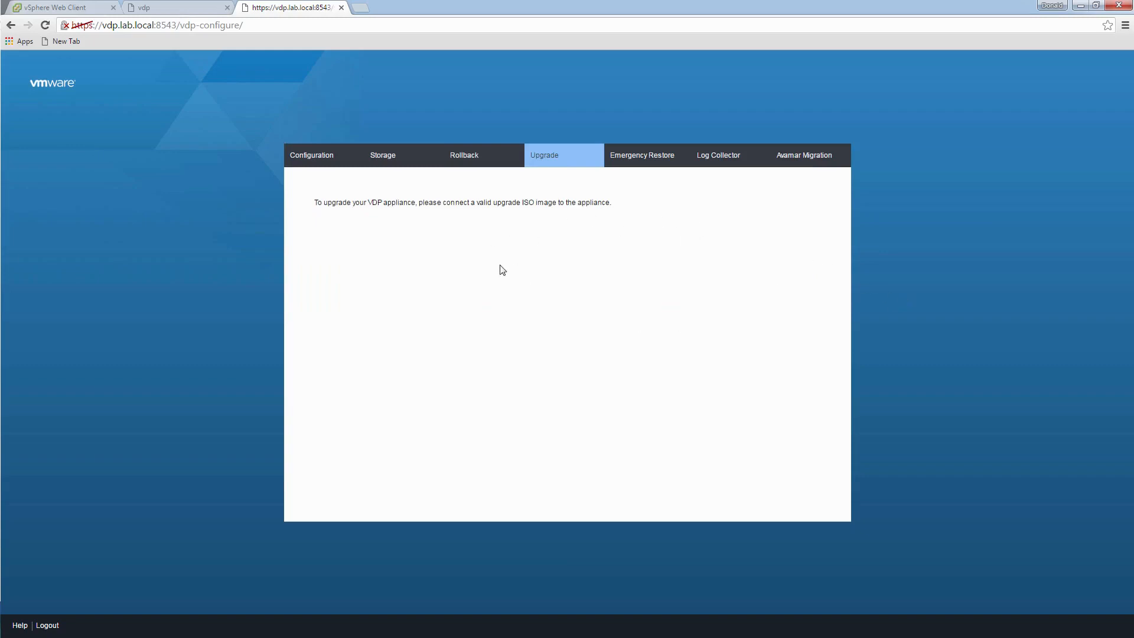
pyautogui.click(650, 165)
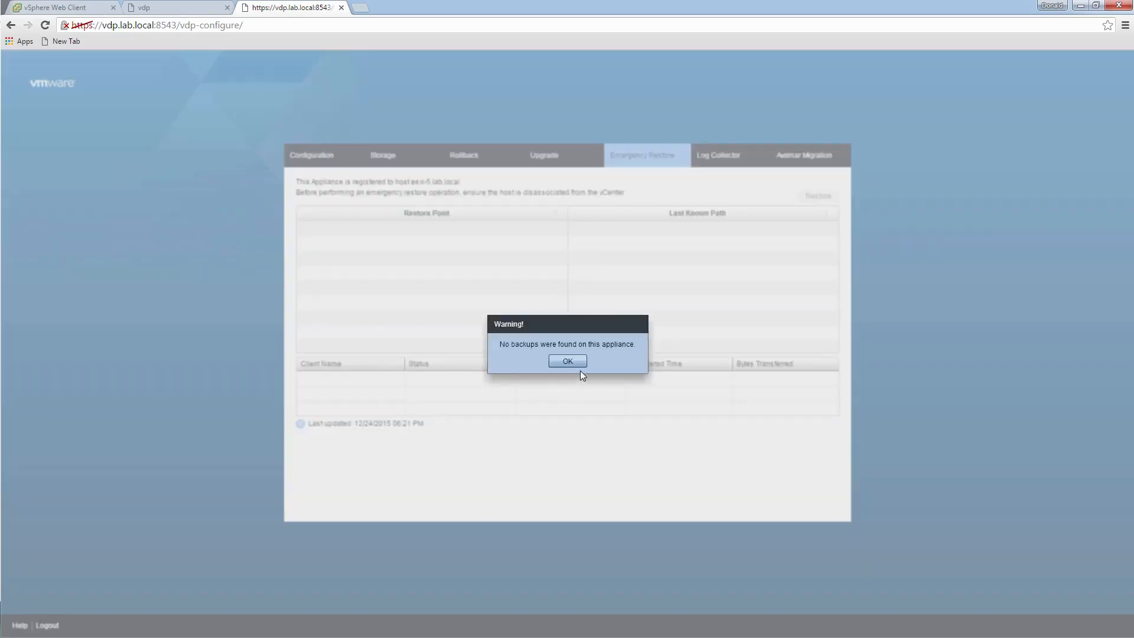
pyautogui.click(579, 364)
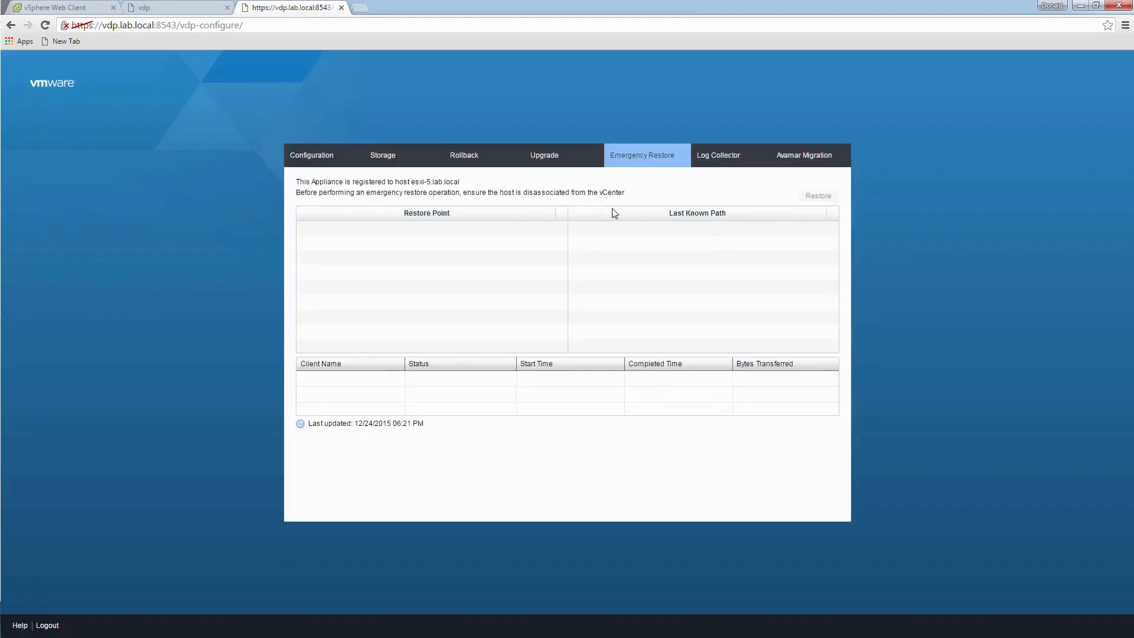
pyautogui.click(727, 165)
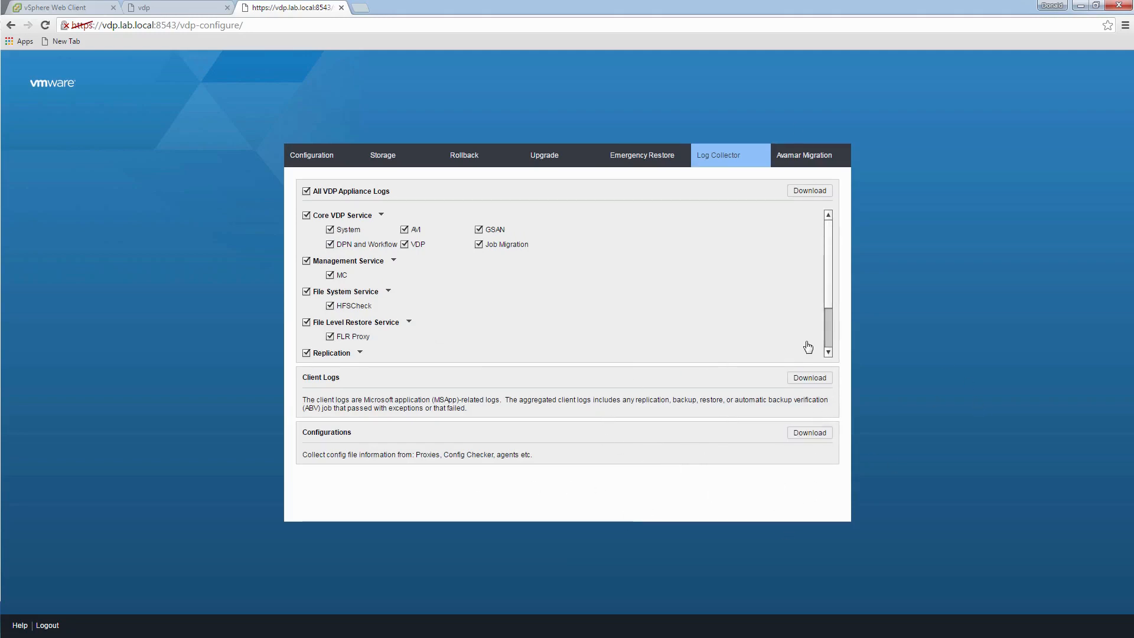
pyautogui.click(812, 164)
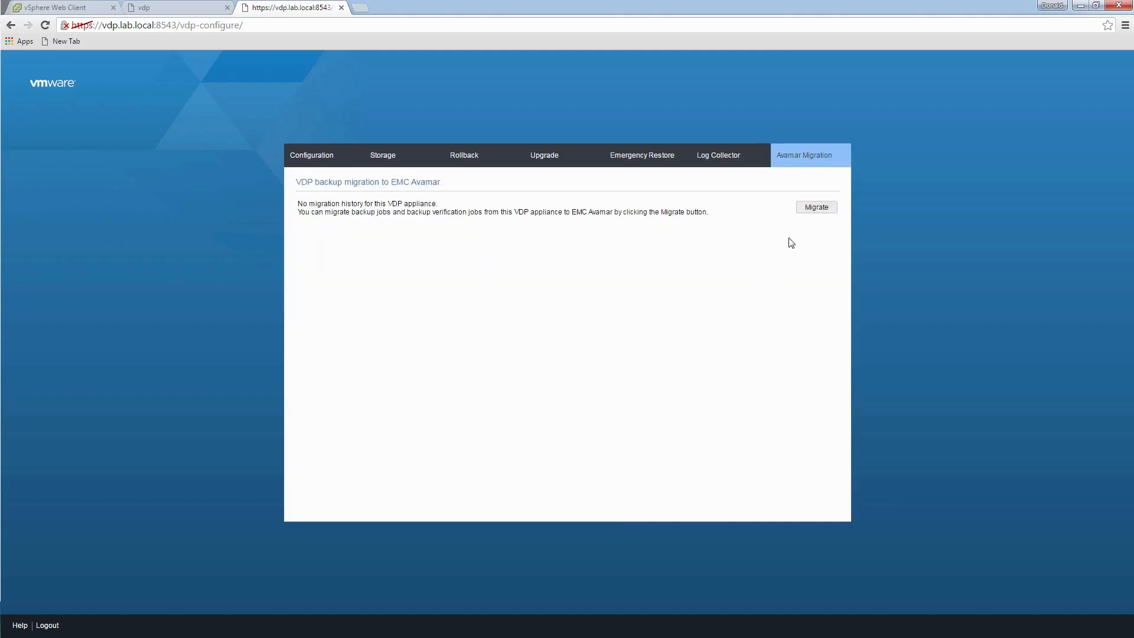
# - Open and cancel the Backup jobs migration wizard, then return to the Configuration page
pyautogui.click(822, 217)
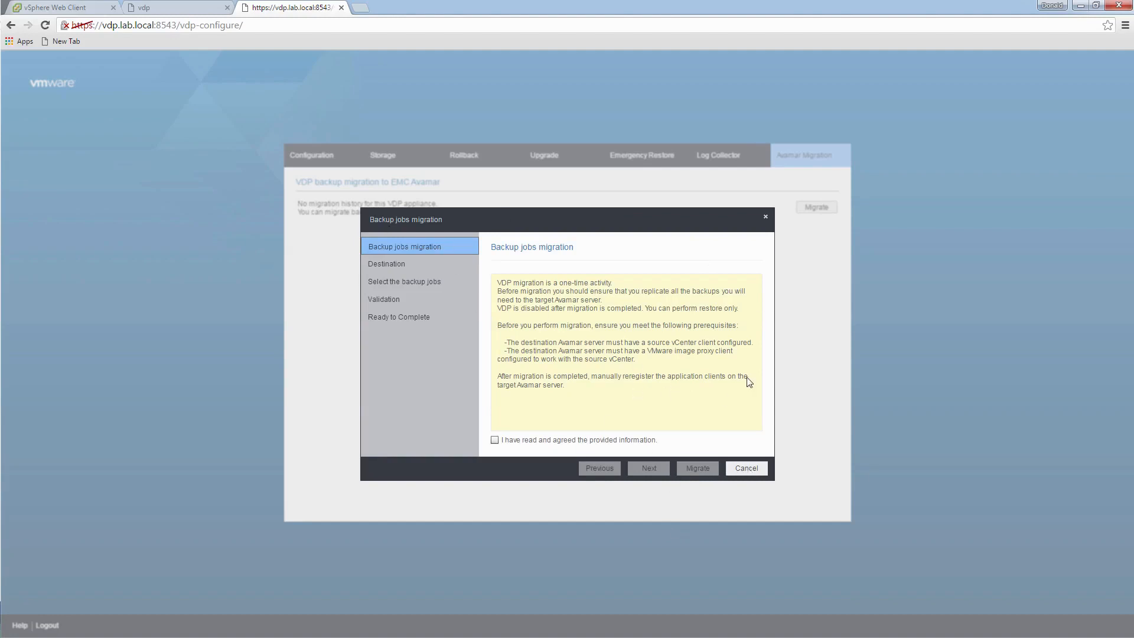
pyautogui.click(759, 471)
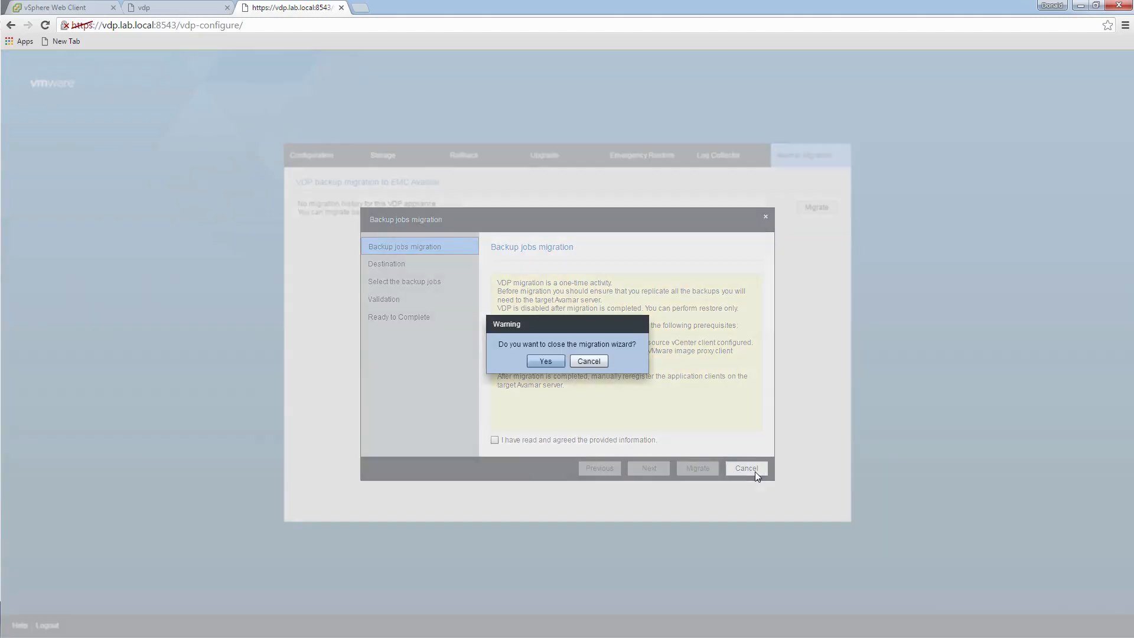
pyautogui.click(545, 362)
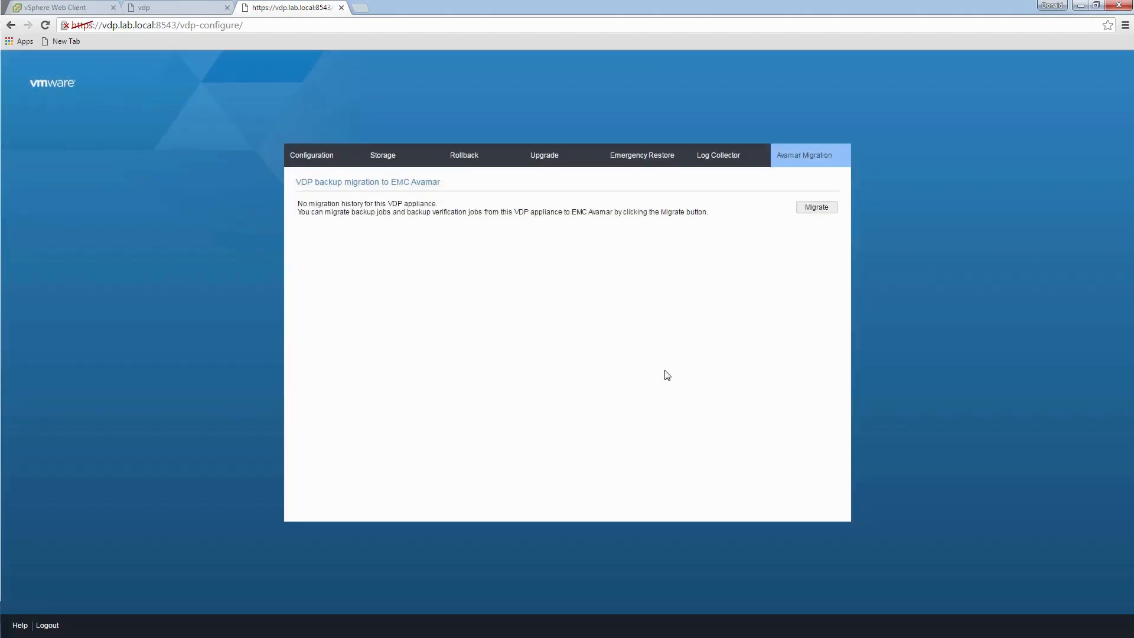
pyautogui.click(315, 154)
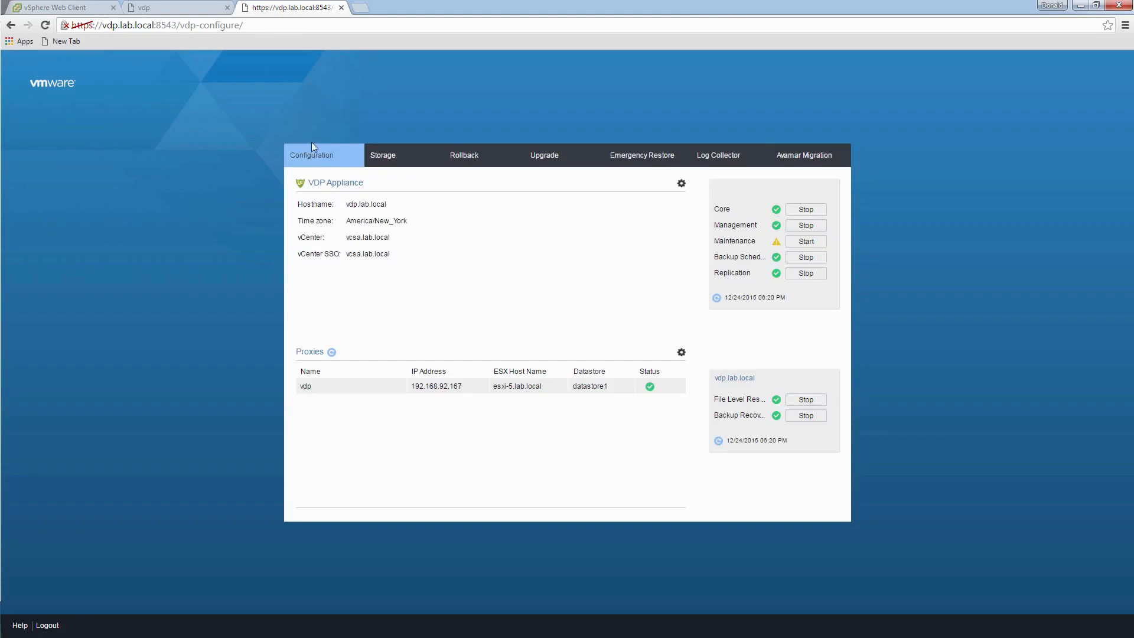
# - Refresh the vSphere Web Client inventory and navigate to its Home page
pyautogui.click(56, 7)
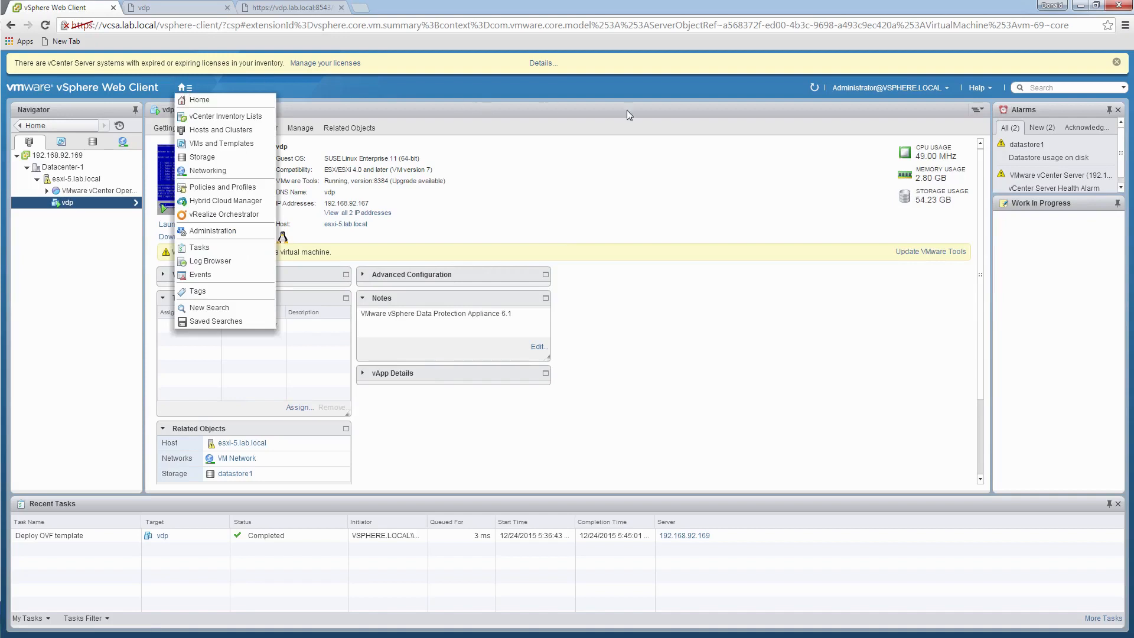
pyautogui.click(816, 88)
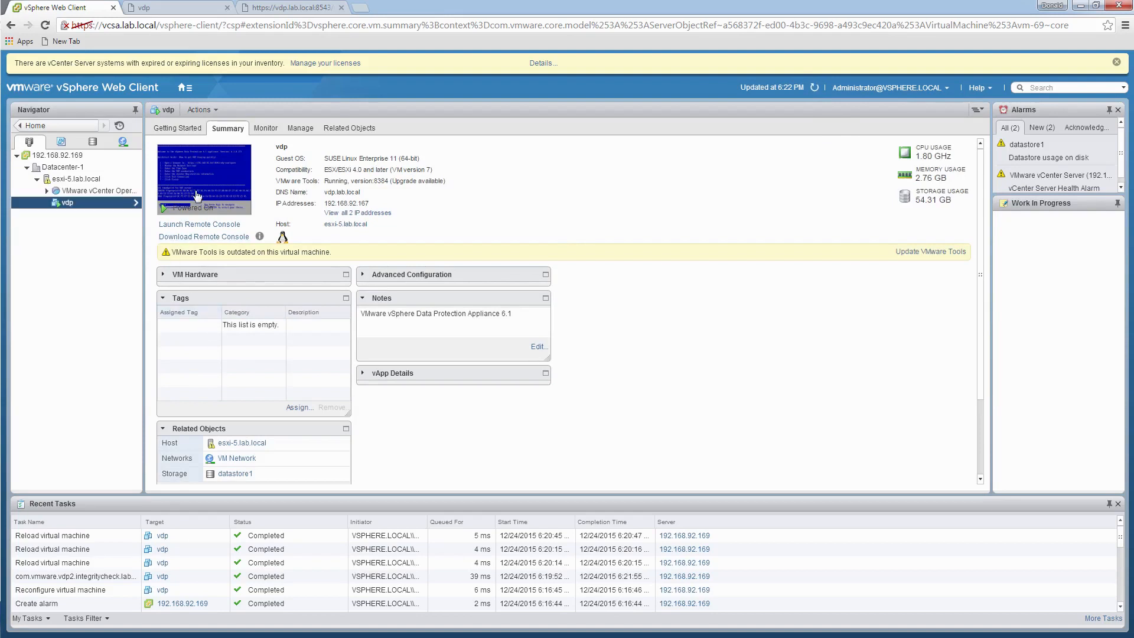
pyautogui.click(185, 88)
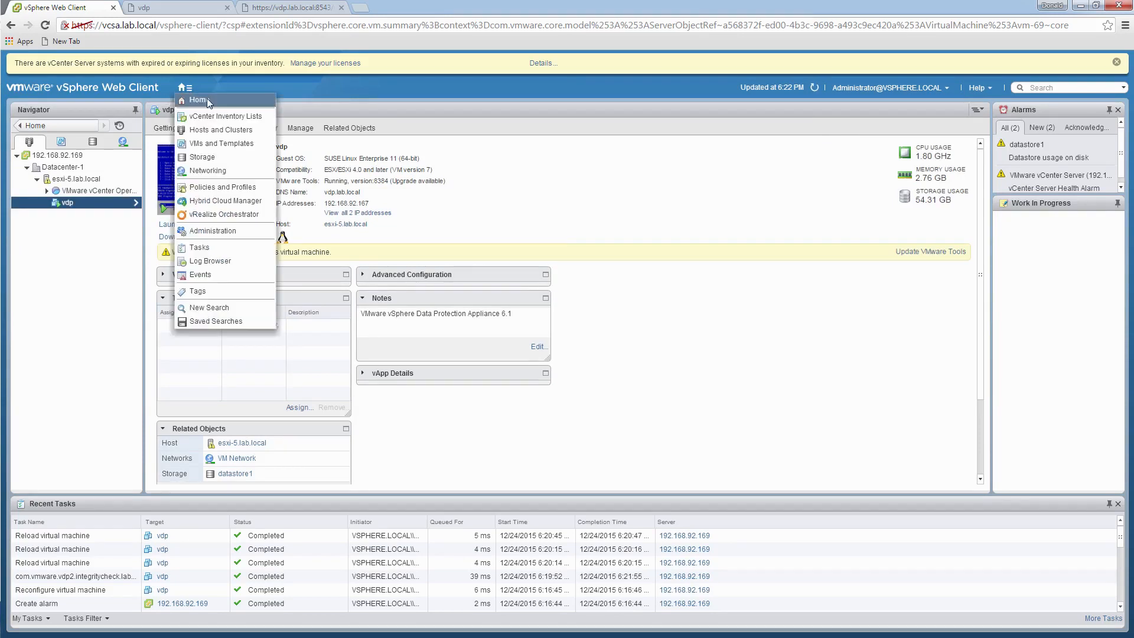
pyautogui.click(199, 100)
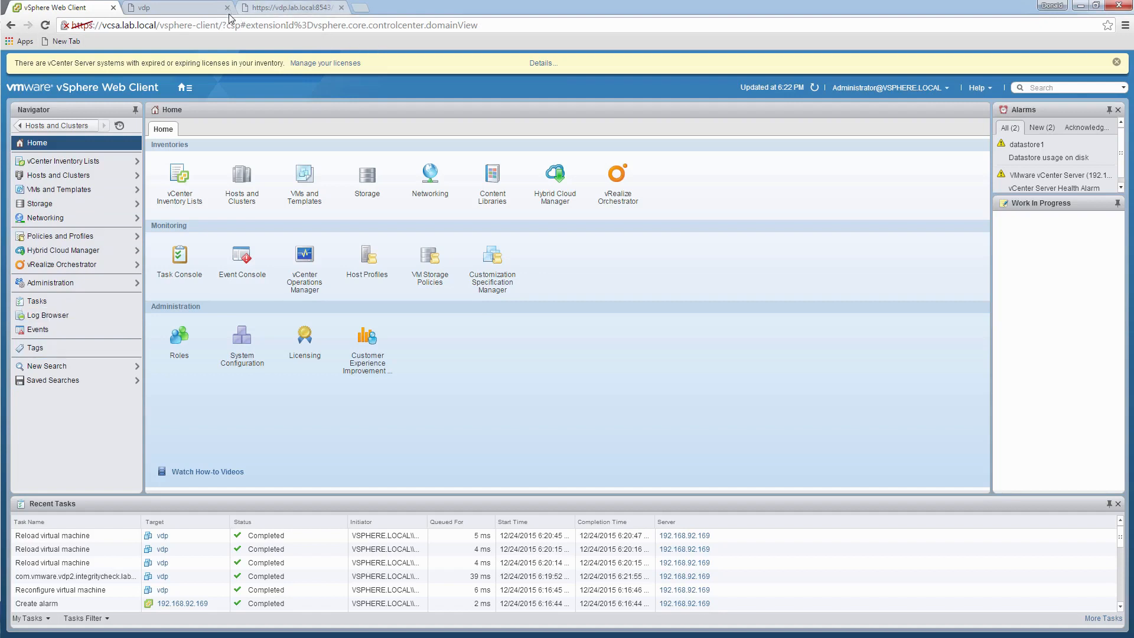
pyautogui.click(361, 8)
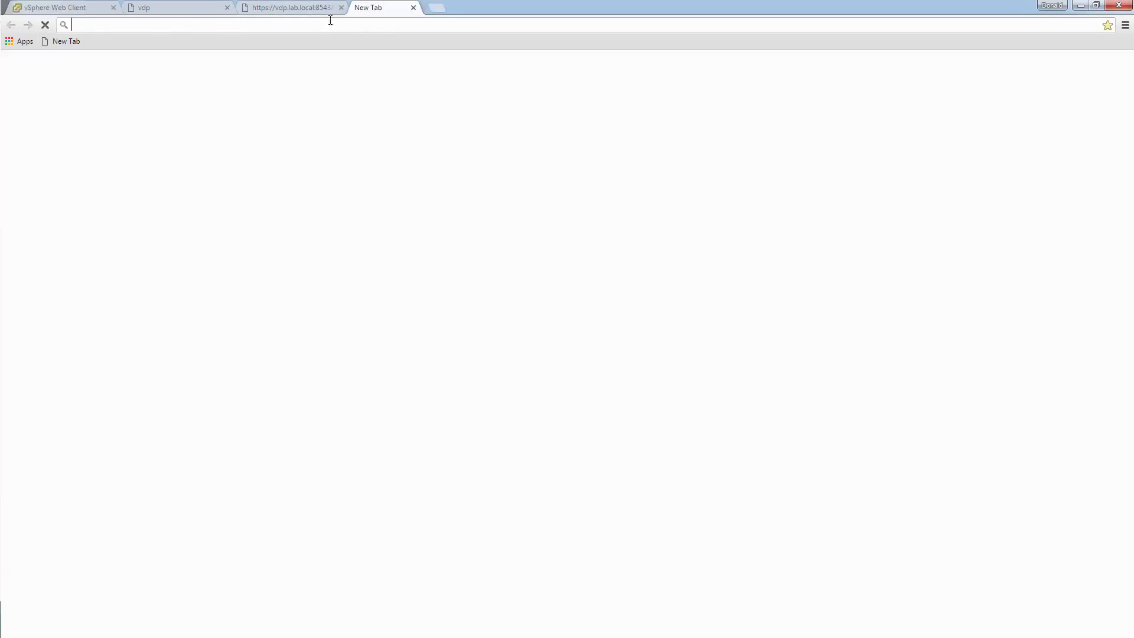
pyautogui.write('vcsa.lab.local/vsphere-client')
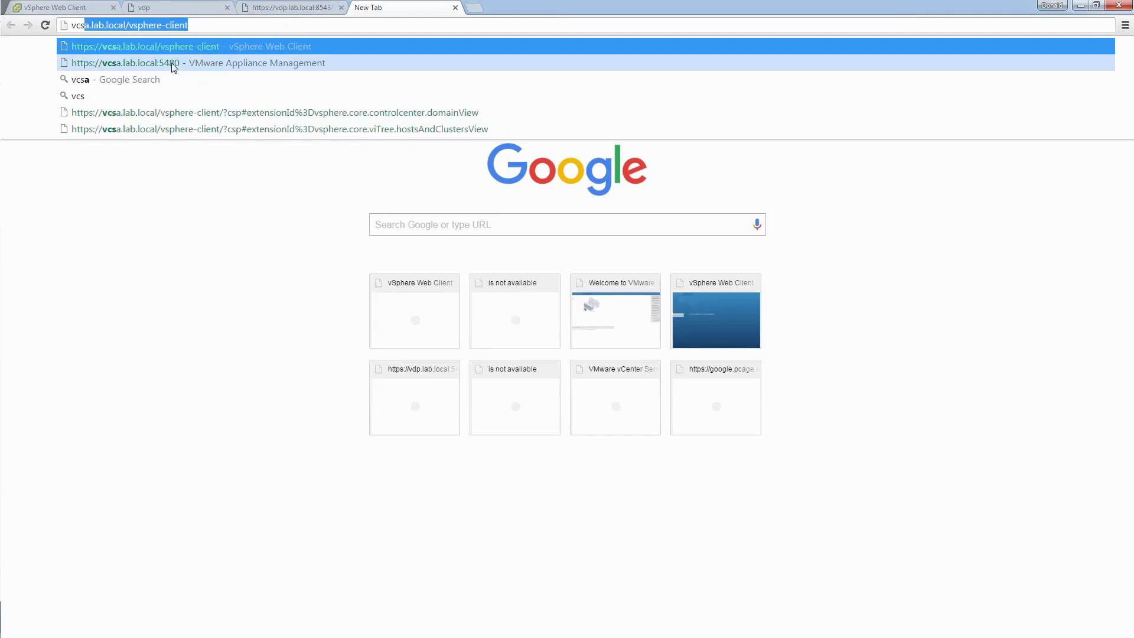
pyautogui.click(171, 65)
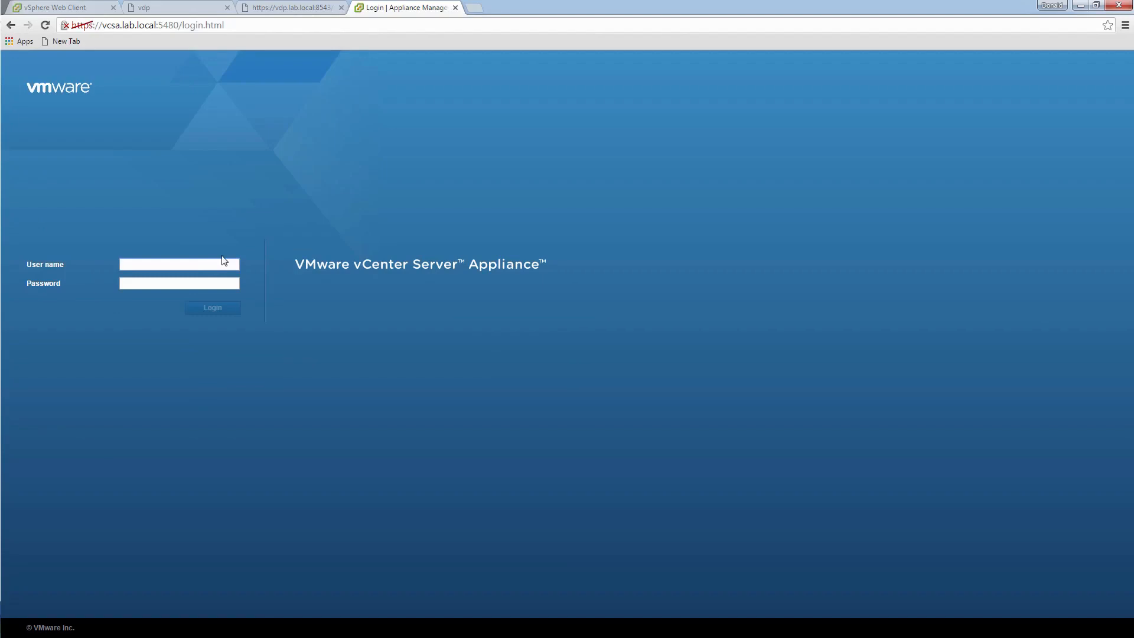
pyautogui.write('admin')
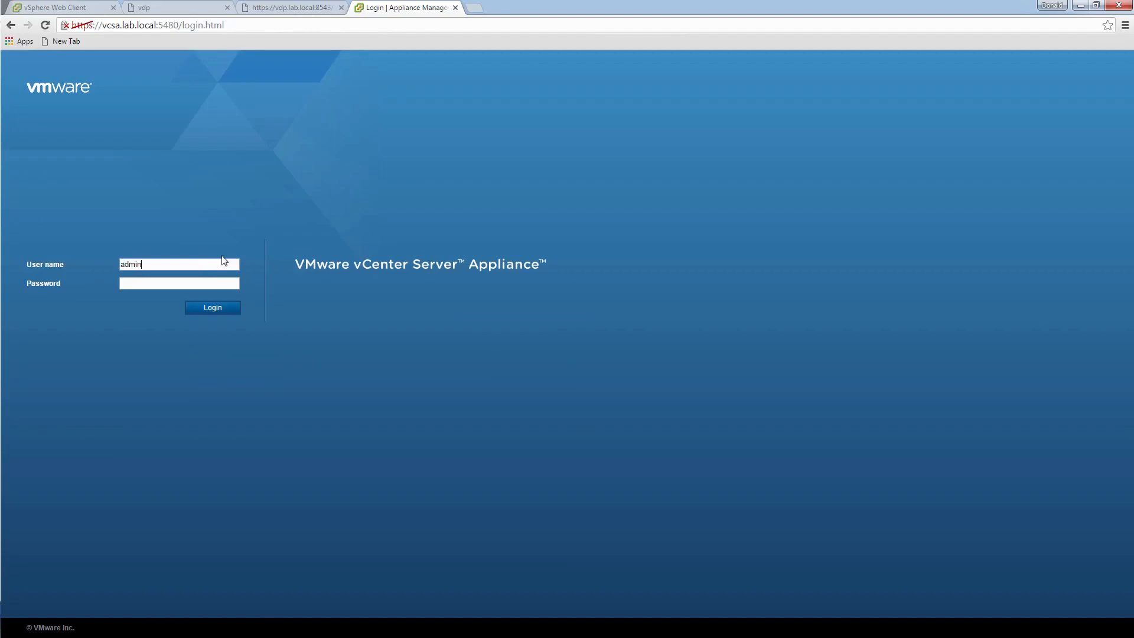
pyautogui.press('BackSpace')
pyautogui.press('BackSpace')
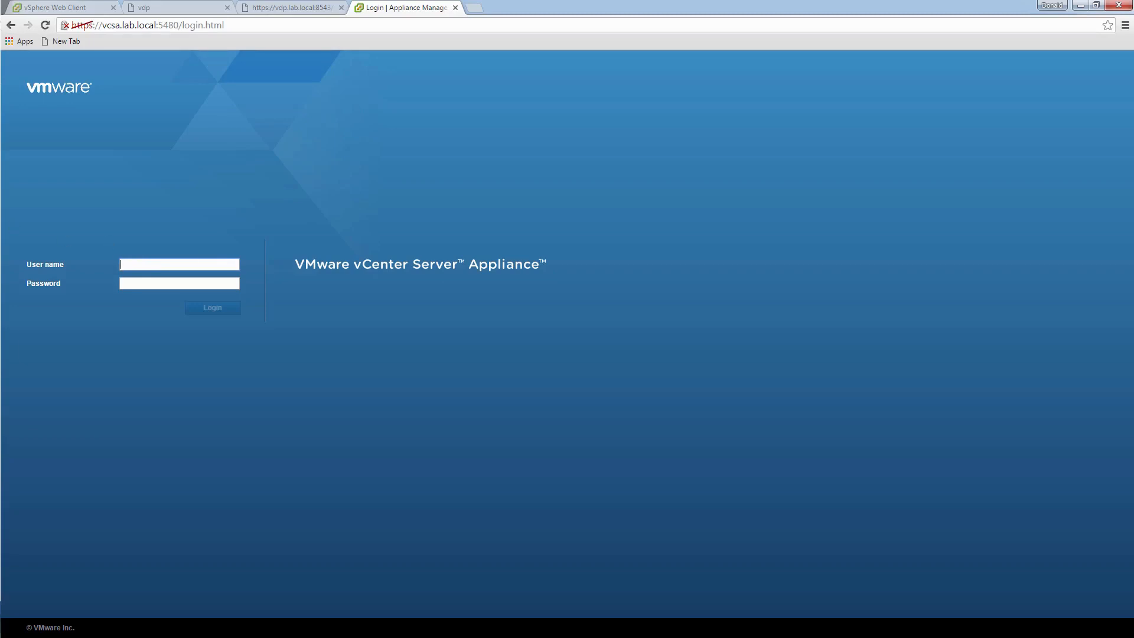
pyautogui.click(234, 265)
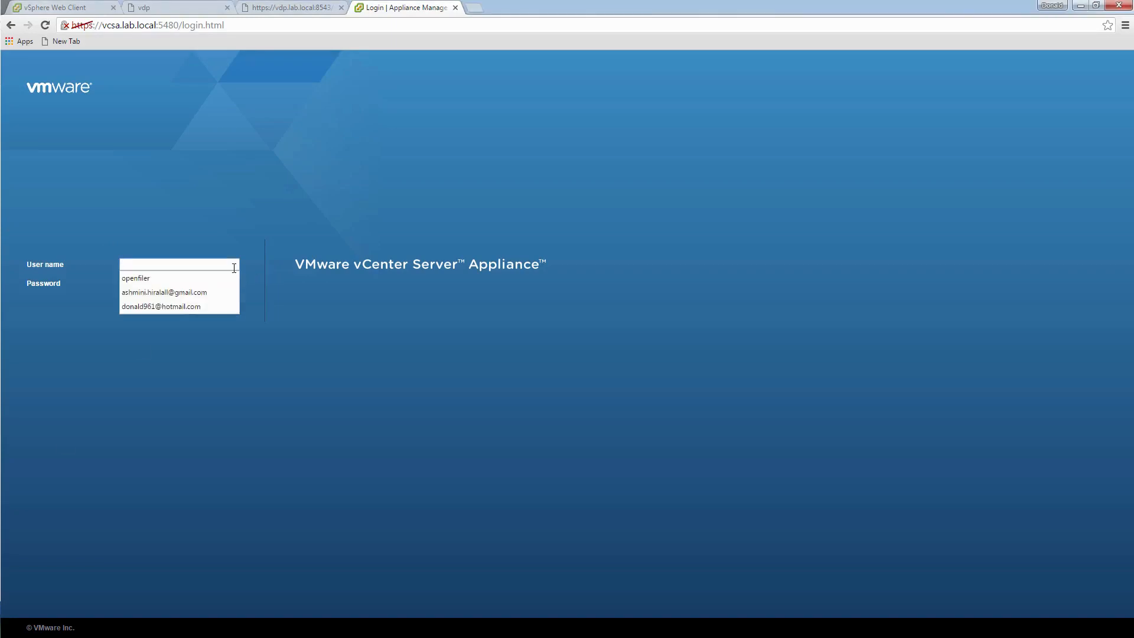
pyautogui.write('root')
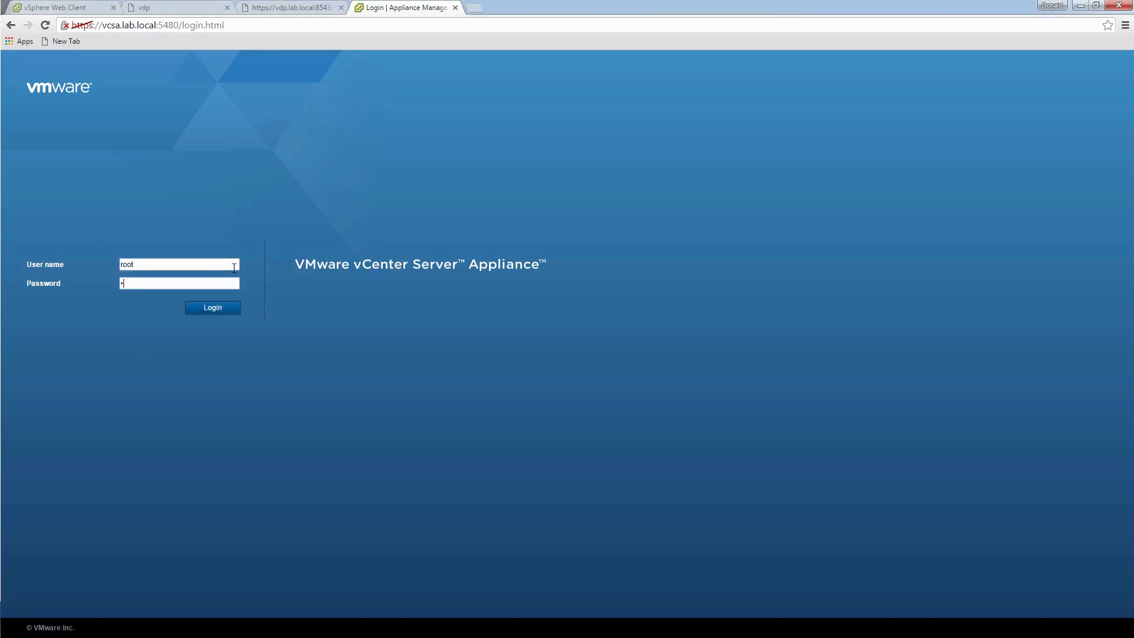
pyautogui.press('Return')
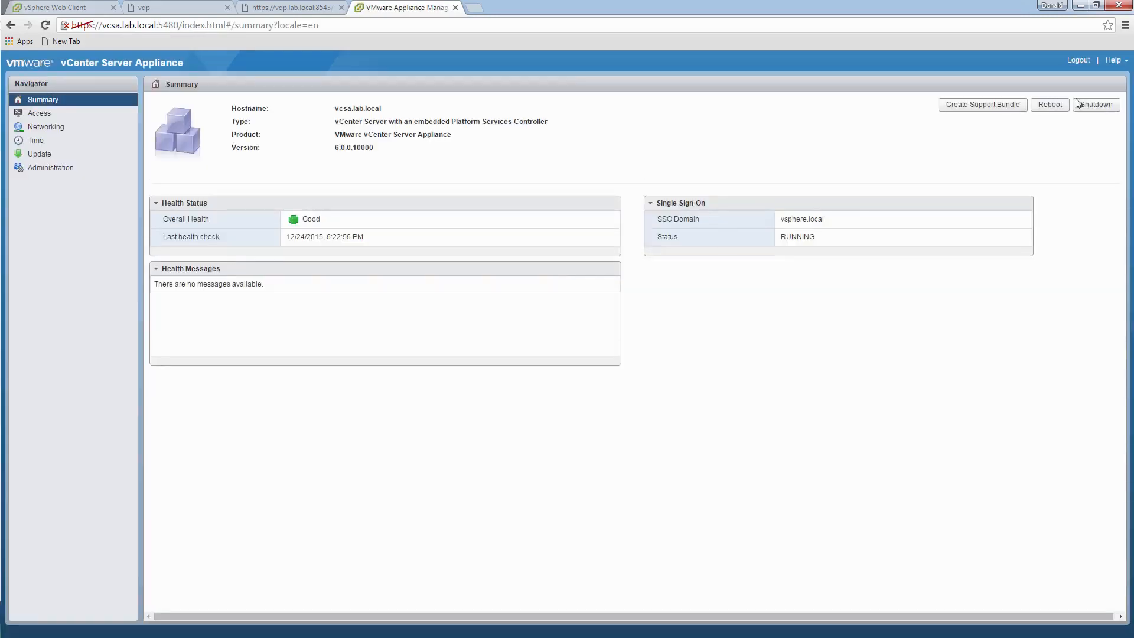
# - Reboot the vcsa.lab.local appliance and return to the vSphere Web Client
pyautogui.click(1050, 105)
pyautogui.click(474, 345)
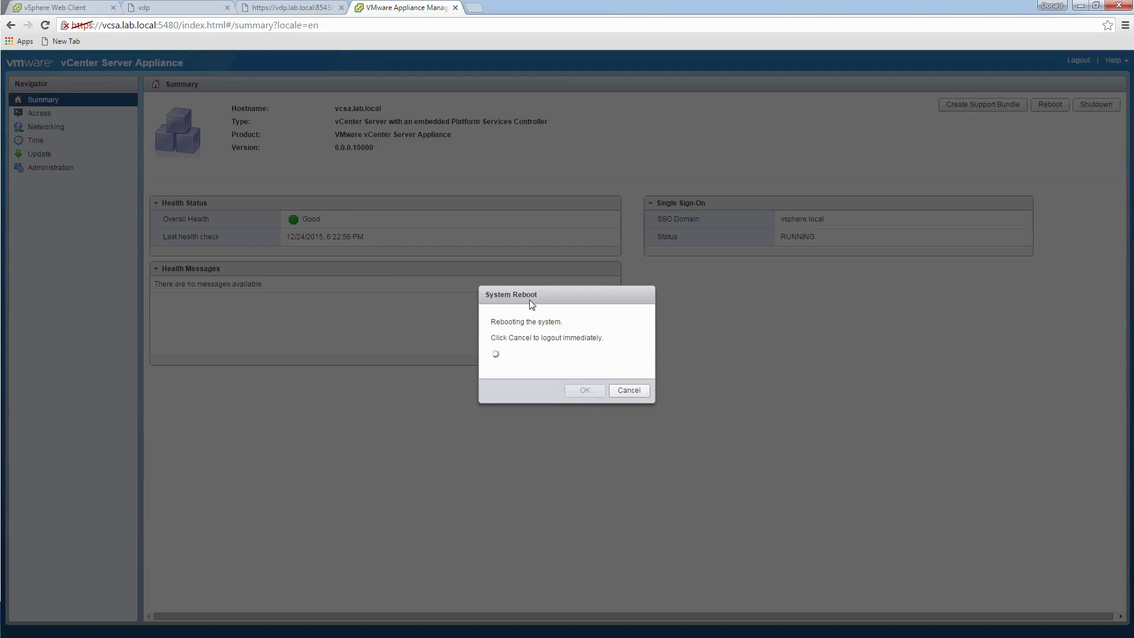
pyautogui.click(51, 12)
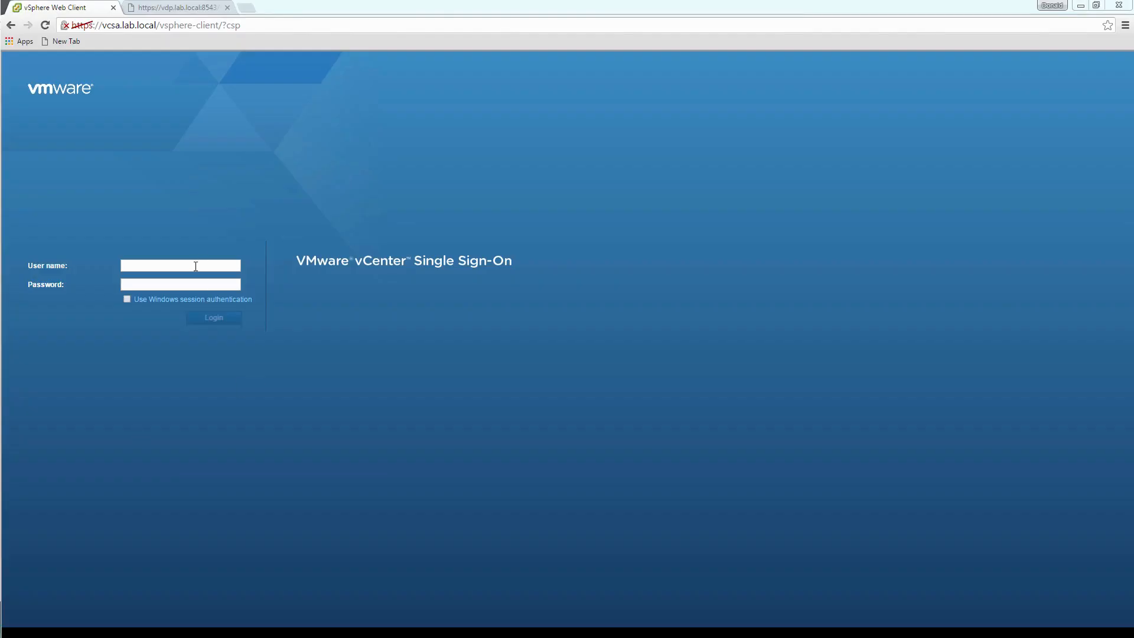
# - Sign back in through Single Sign-On with the administrator account and its password
pyautogui.click(195, 267)
pyautogui.write('administrator@vs')
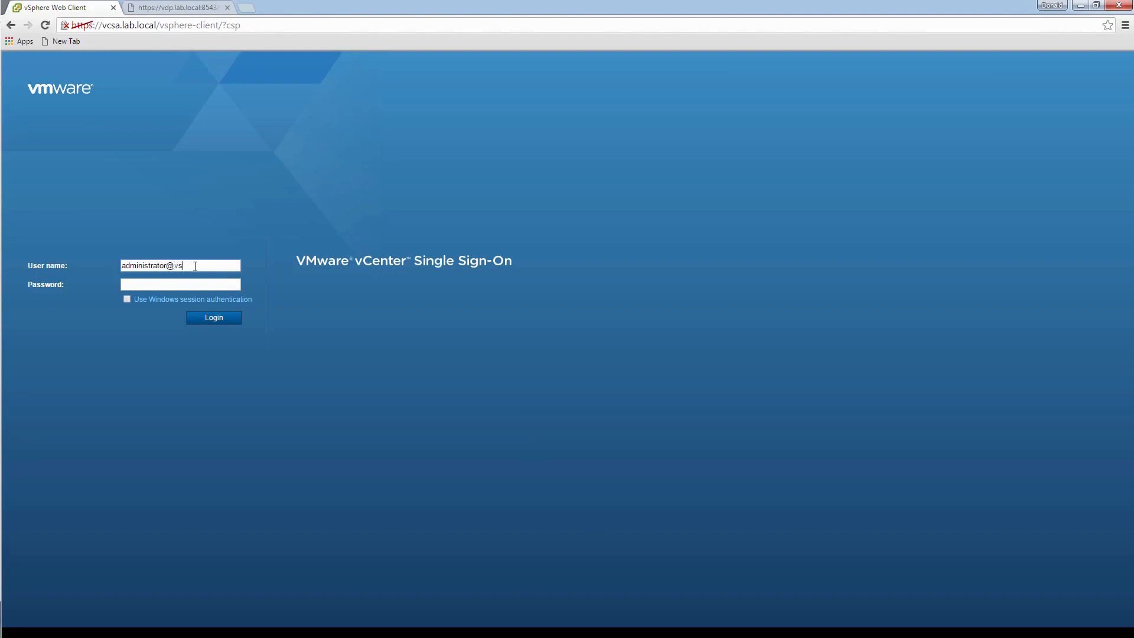
pyautogui.write('phere.local')
pyautogui.press('Tab')
pyautogui.write('V')
pyautogui.press('Return')
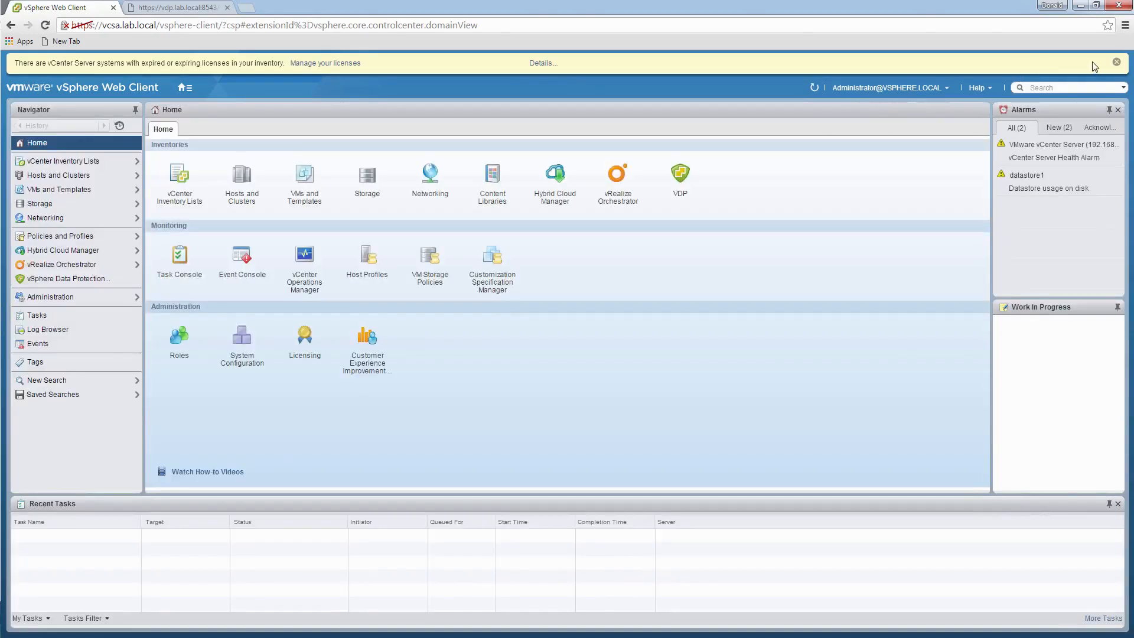
# - Dismiss the expiring-license banner and connect the VDP plugin to the vdp appliance
pyautogui.click(1116, 62)
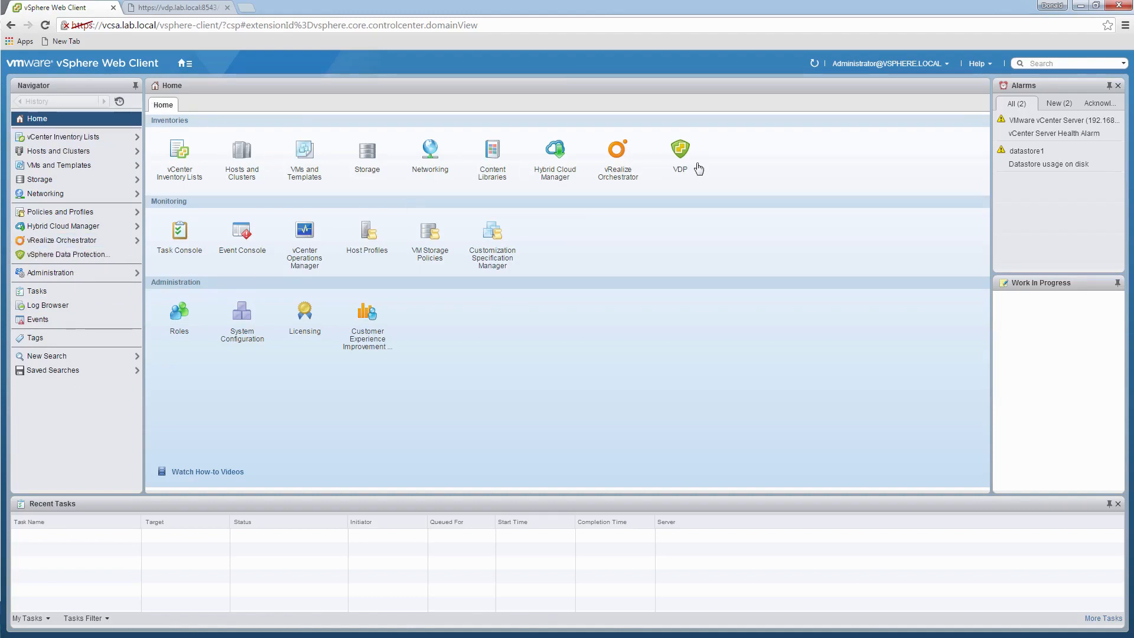
pyautogui.click(683, 151)
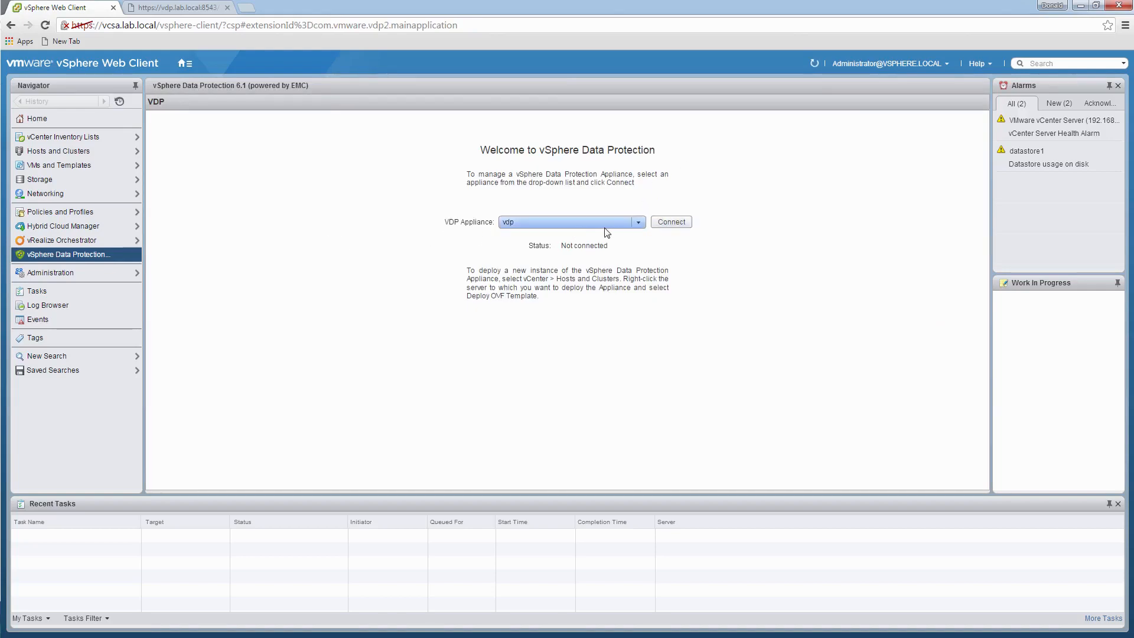
pyautogui.click(671, 223)
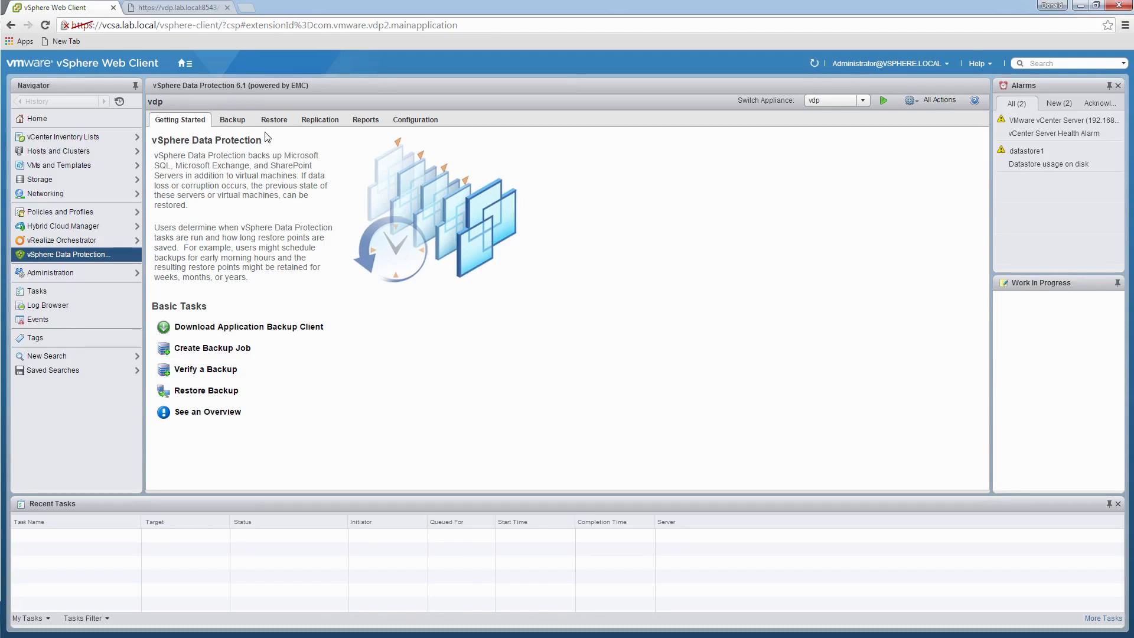
pyautogui.click(235, 120)
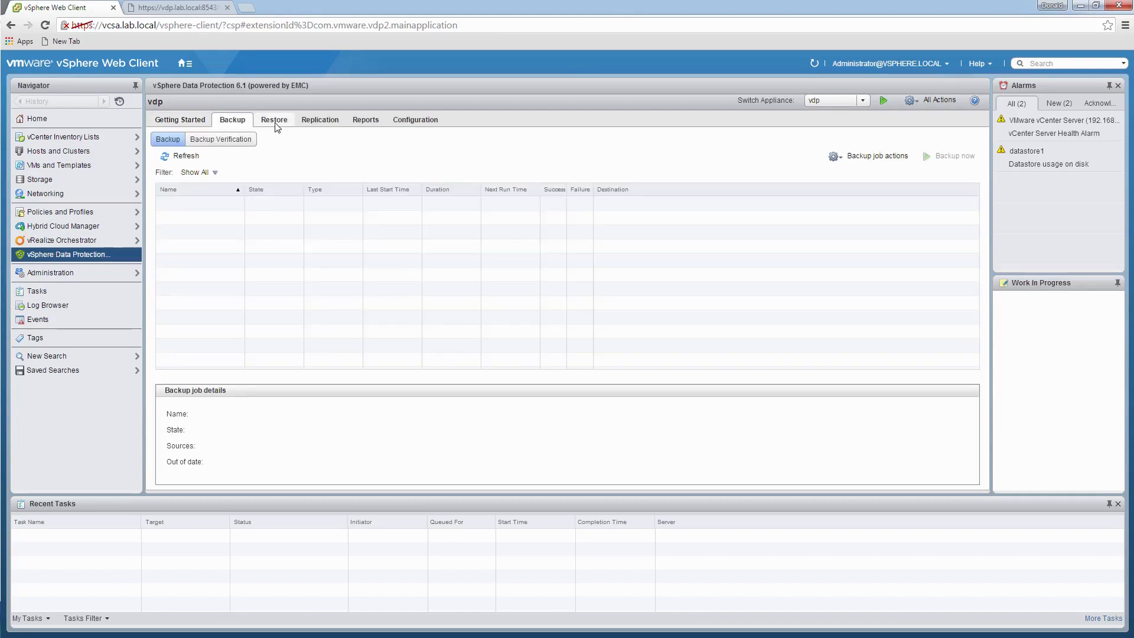
pyautogui.click(274, 120)
pyautogui.click(330, 121)
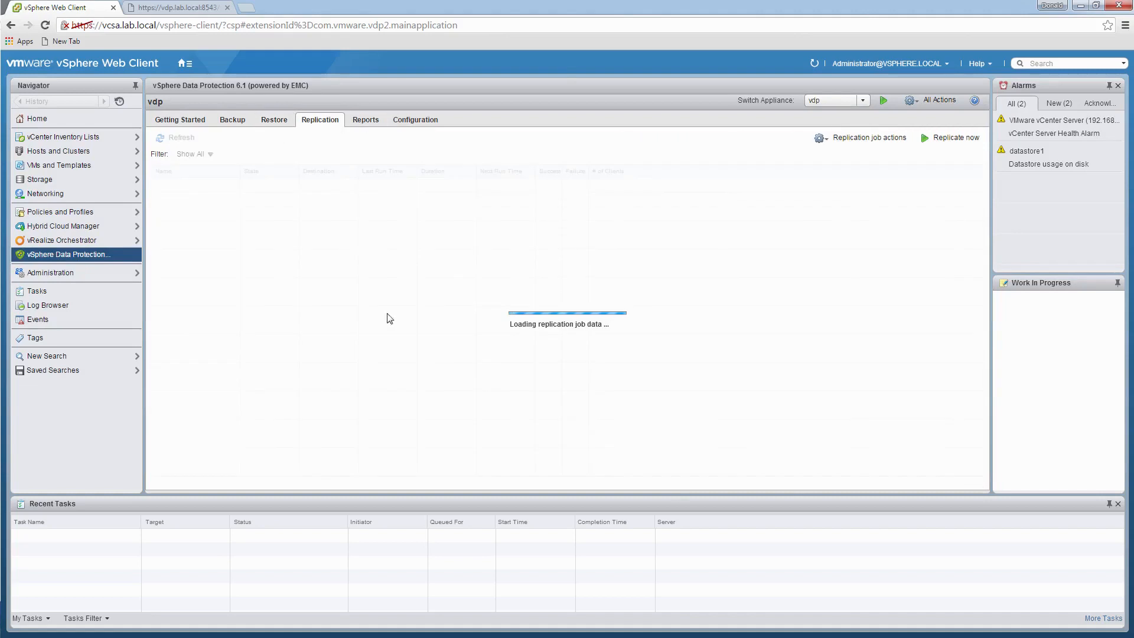
pyautogui.click(366, 121)
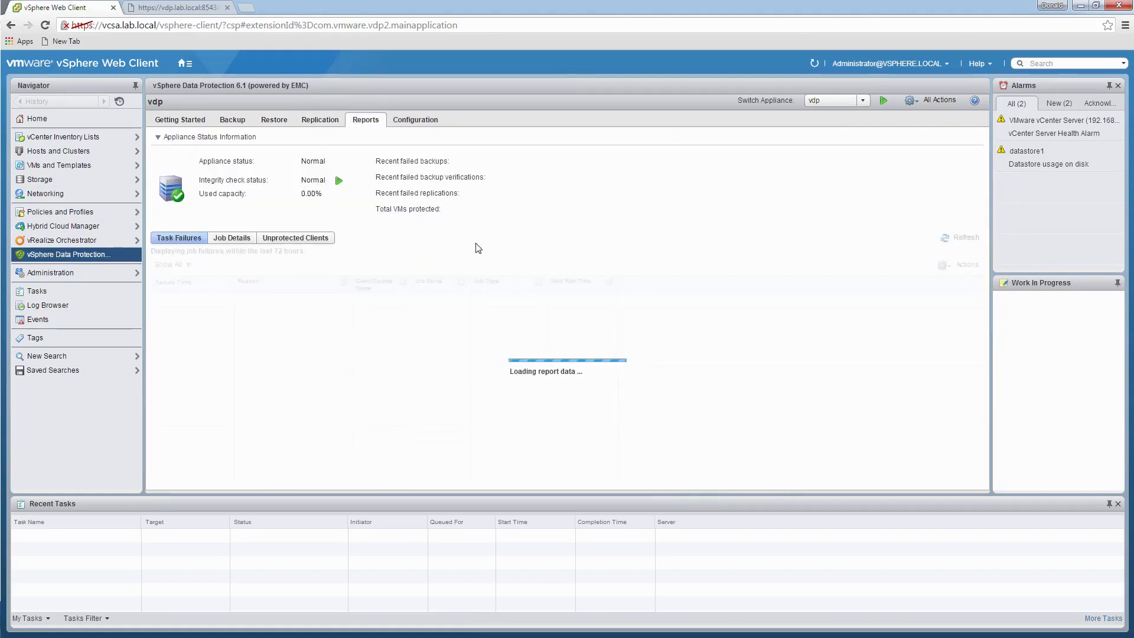
pyautogui.click(420, 121)
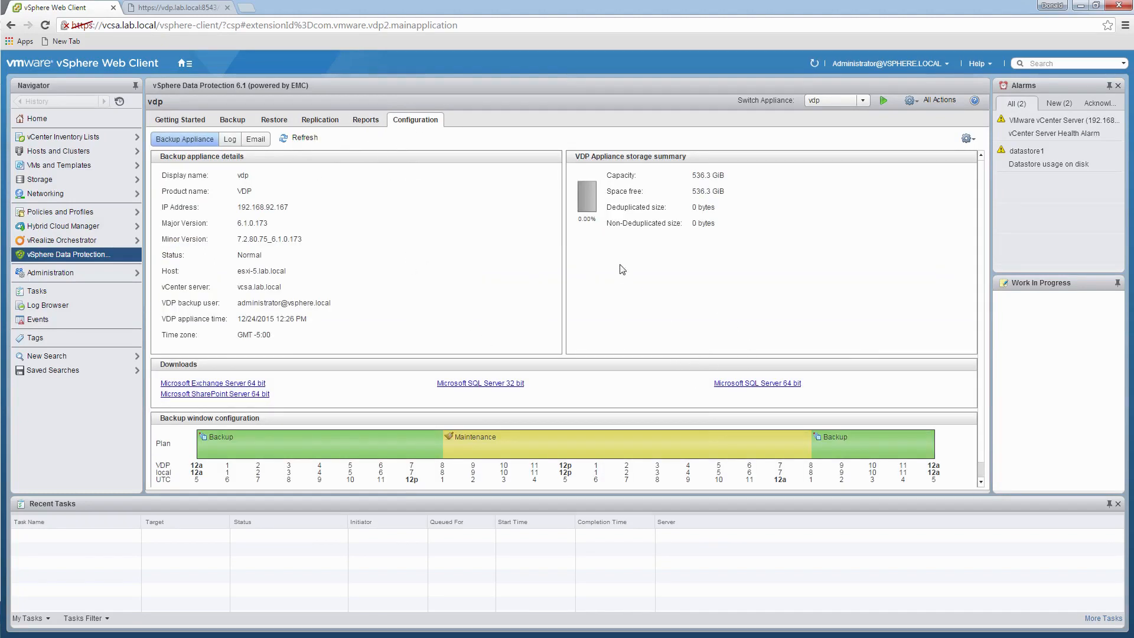
pyautogui.click(186, 122)
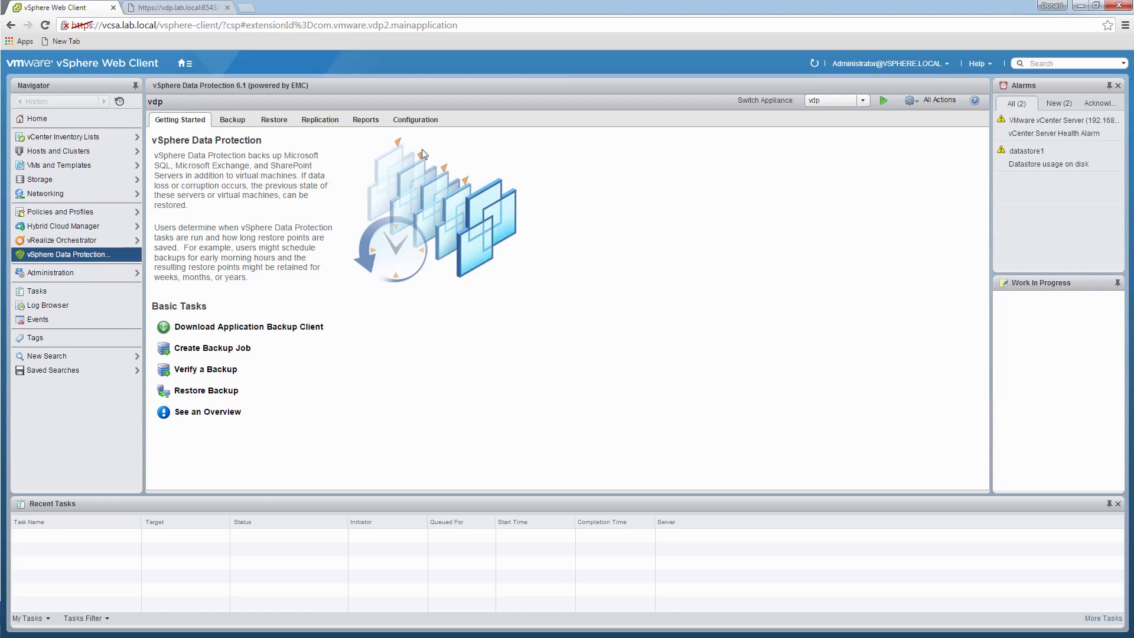
pyautogui.click(246, 123)
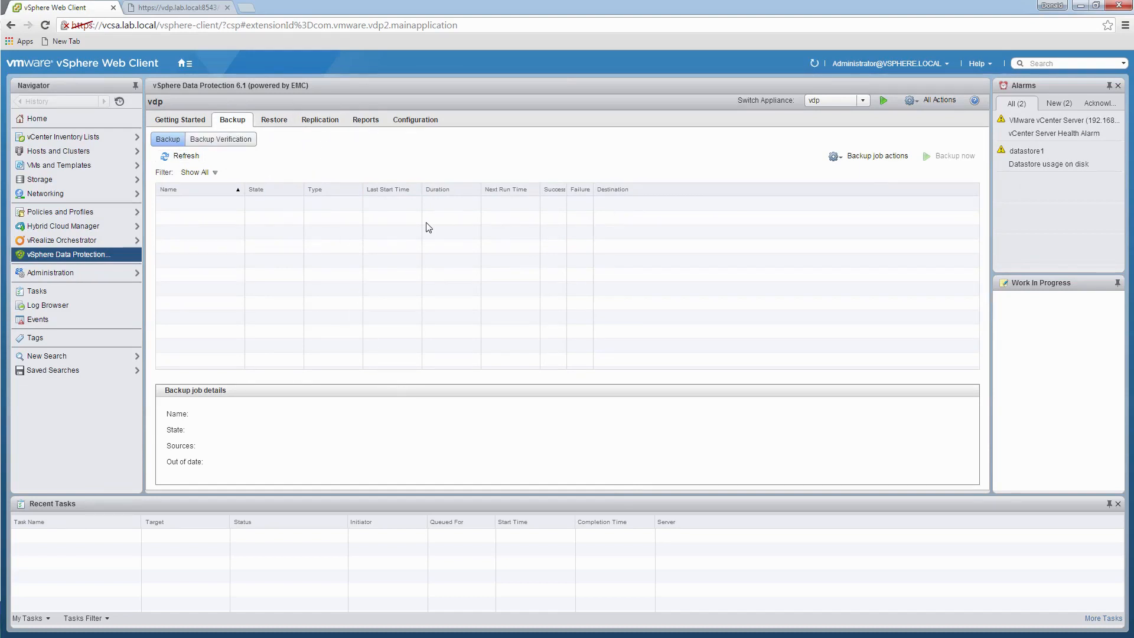
pyautogui.click(180, 119)
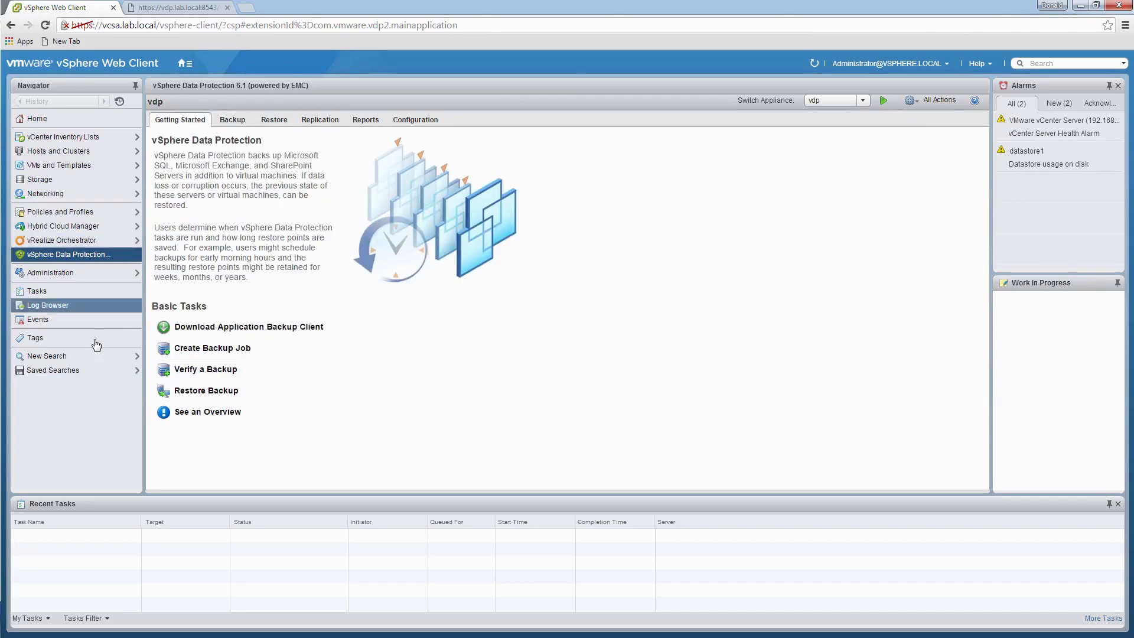